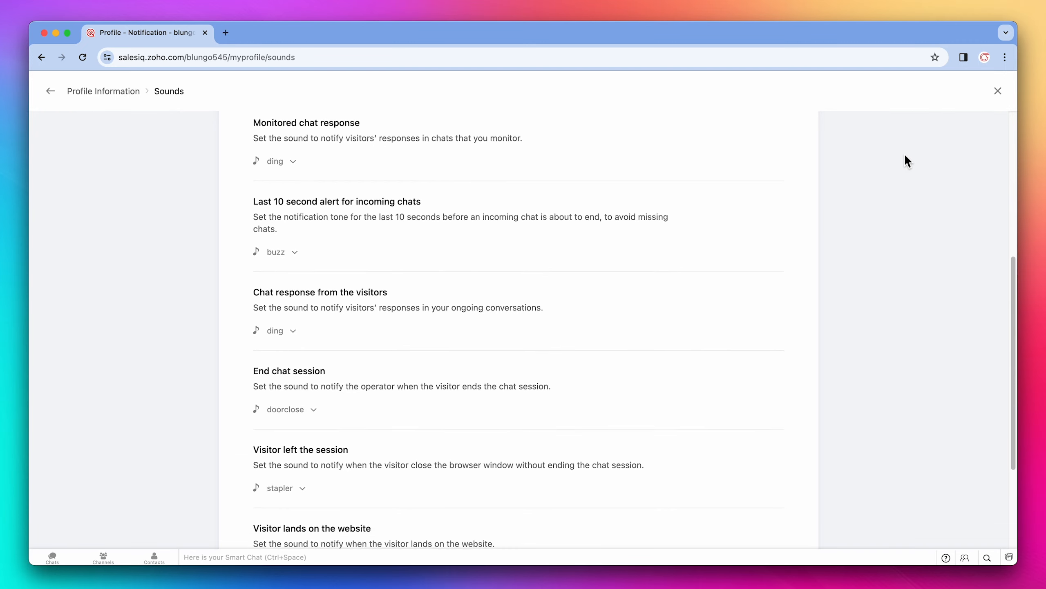
# Step: Leave the notification sounds page and open the Settings home
pyautogui.scroll(7, 905, 156)
pyautogui.scroll(2, 905, 156)
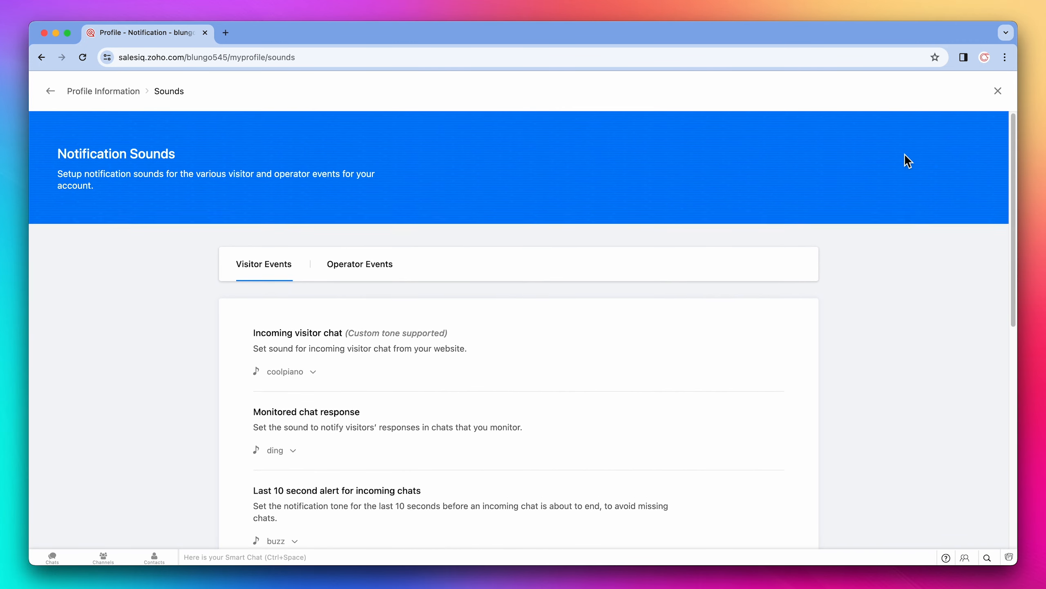
pyautogui.click(998, 91)
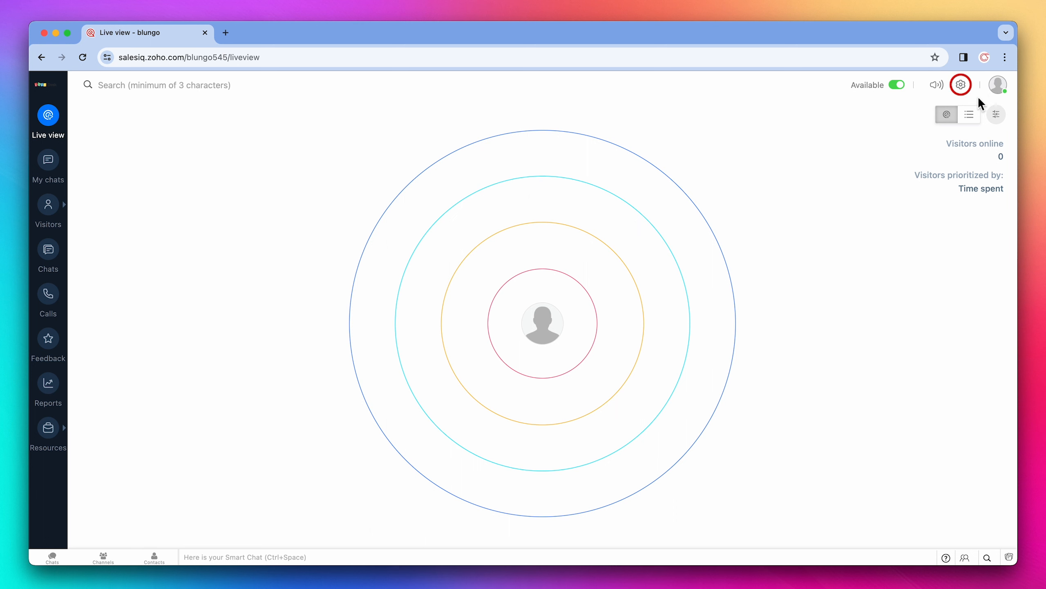
pyautogui.click(962, 85)
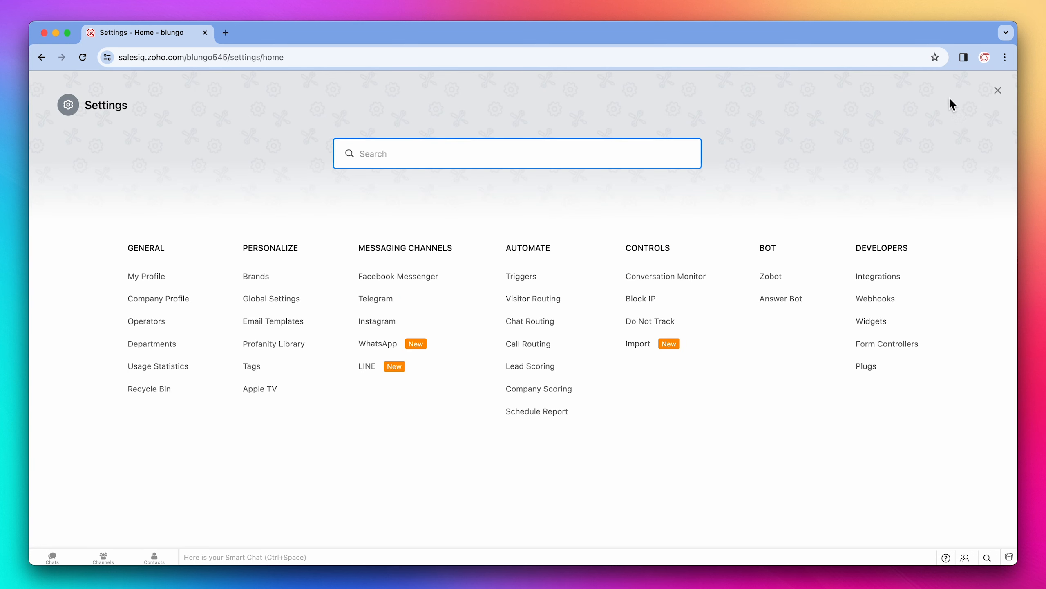
# Step: Open the Sales department to review its email settings, then return to Settings
pyautogui.click(175, 345)
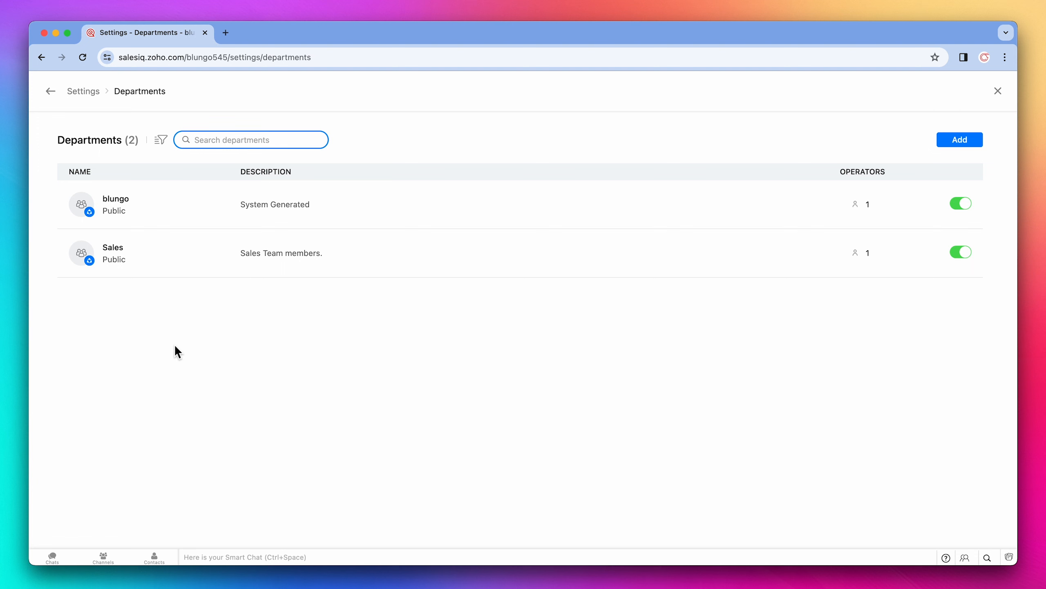
pyautogui.click(181, 264)
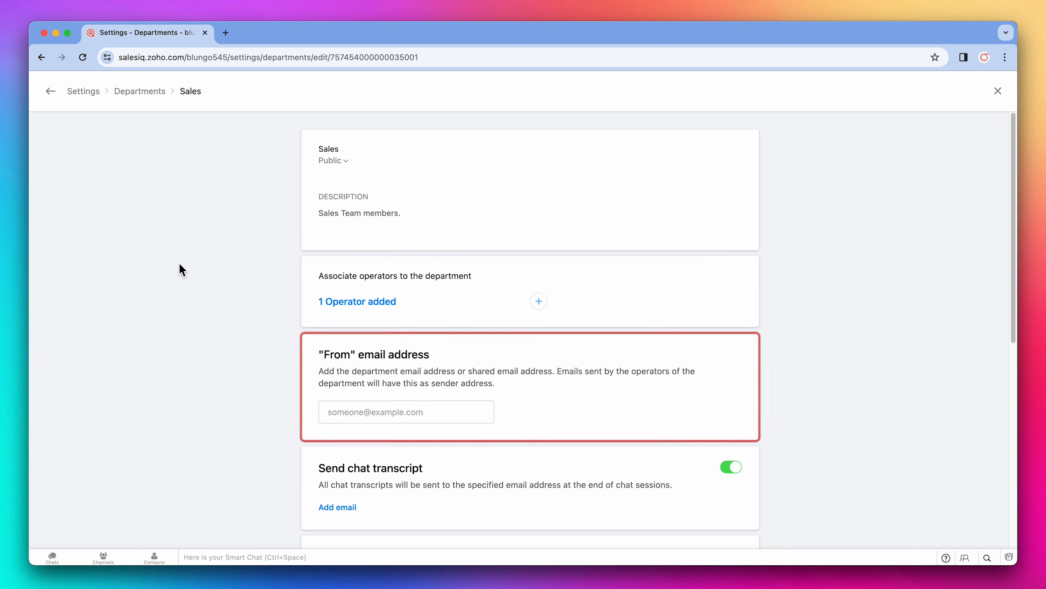
pyautogui.scroll(-2, 180, 265)
pyautogui.scroll(-8, 180, 265)
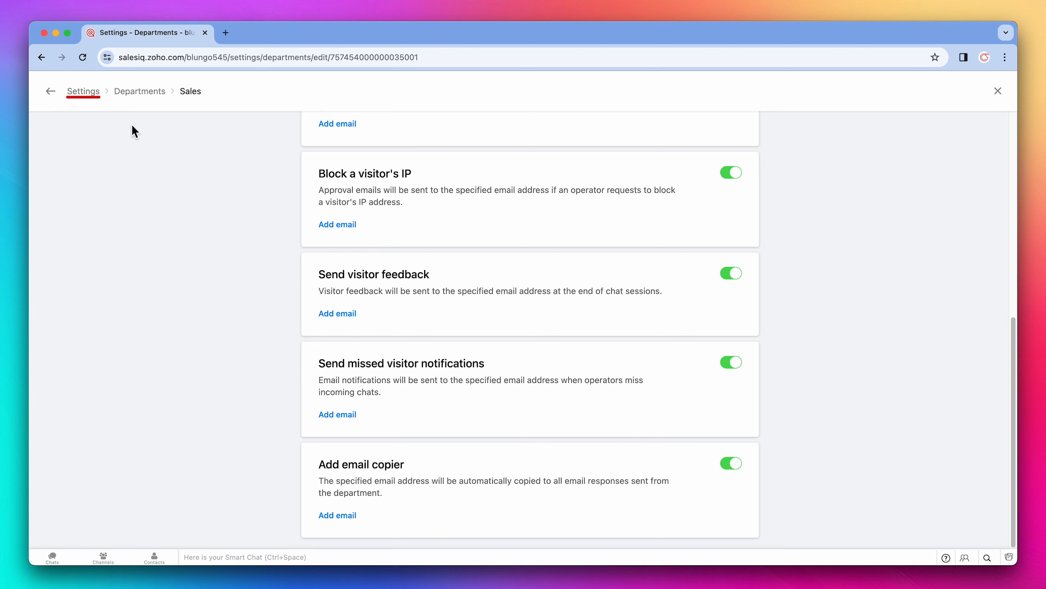
pyautogui.click(93, 94)
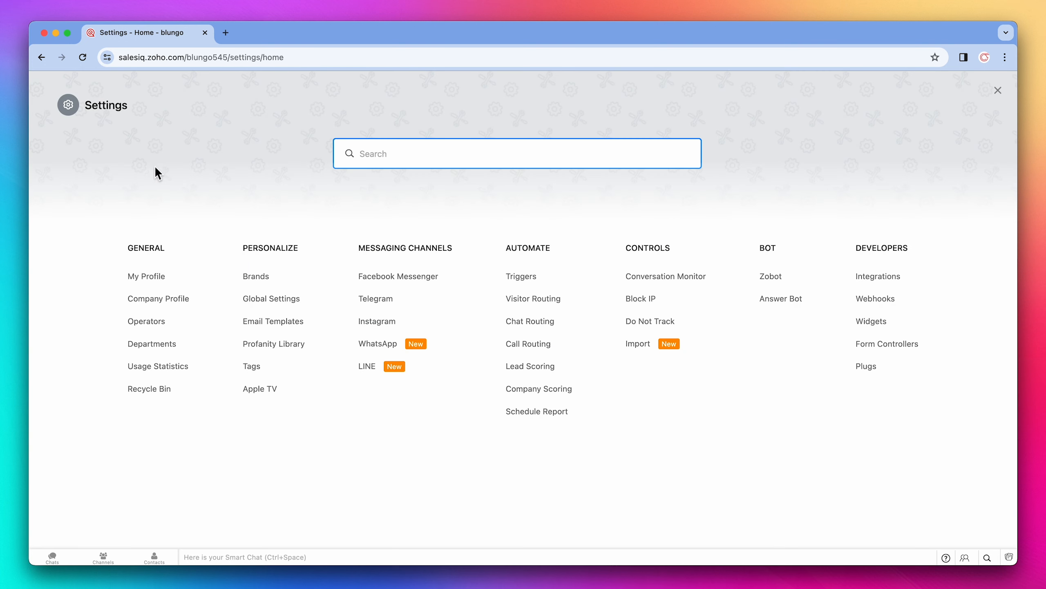
# Step: Open the blungo brand and view its business hours settings before returning to the brand overview
pyautogui.click(249, 276)
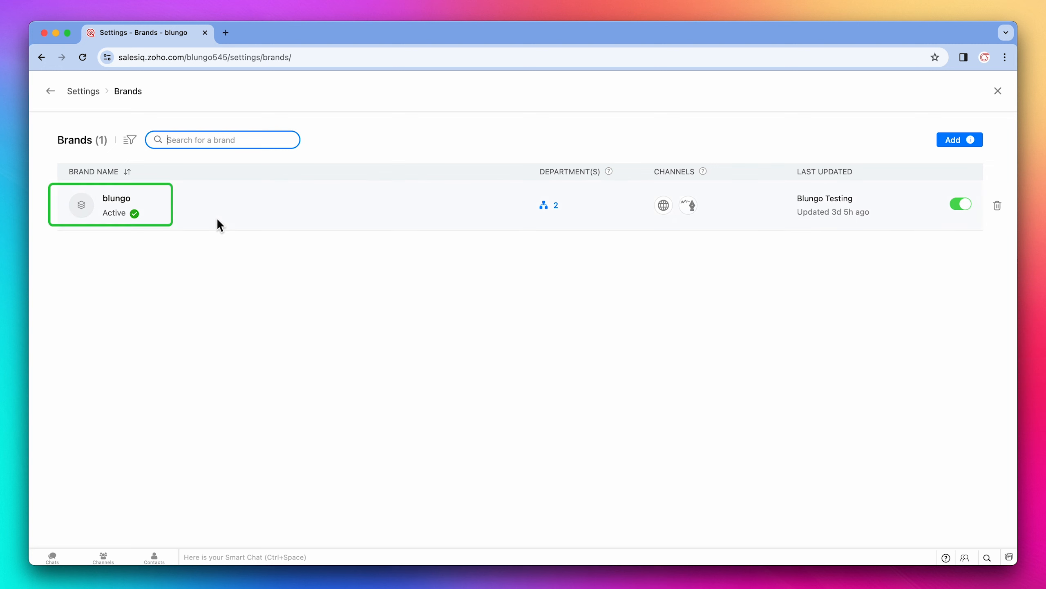
pyautogui.click(217, 218)
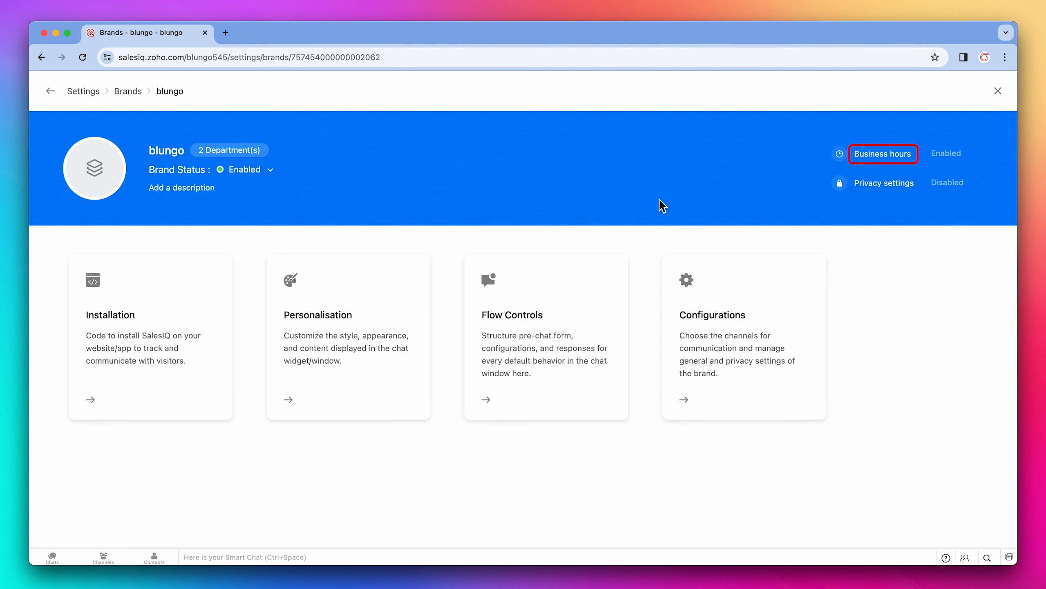
pyautogui.click(866, 160)
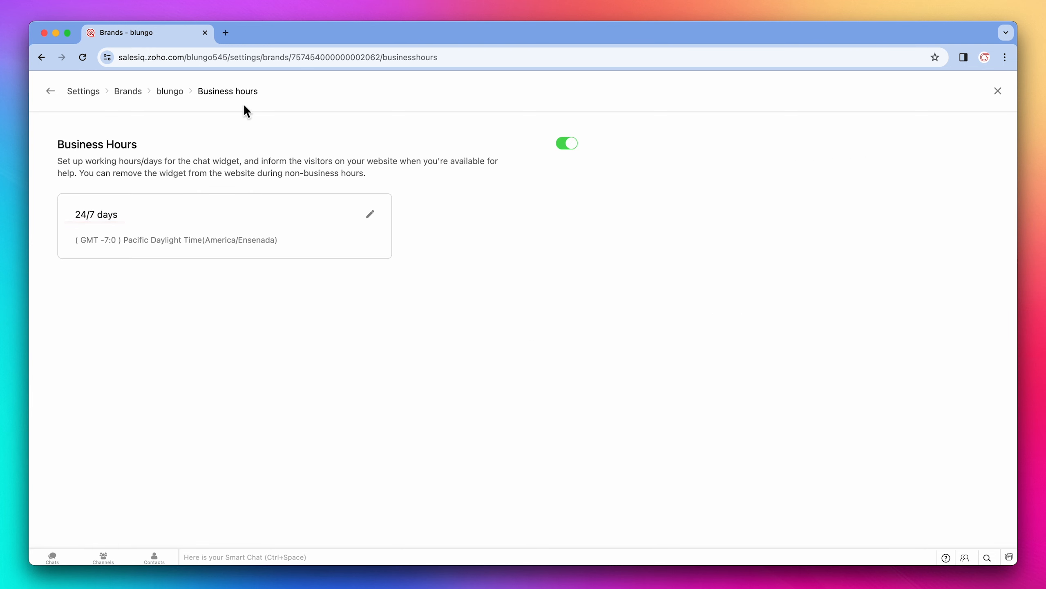
pyautogui.click(180, 93)
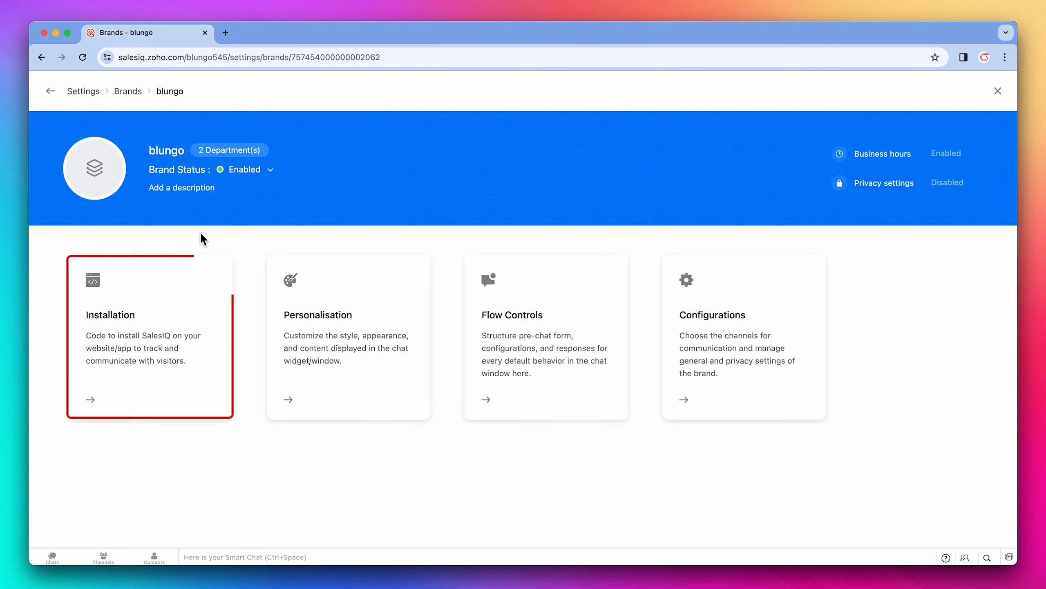
# Step: View the brand's website installation code and return to the brand overview
pyautogui.click(195, 276)
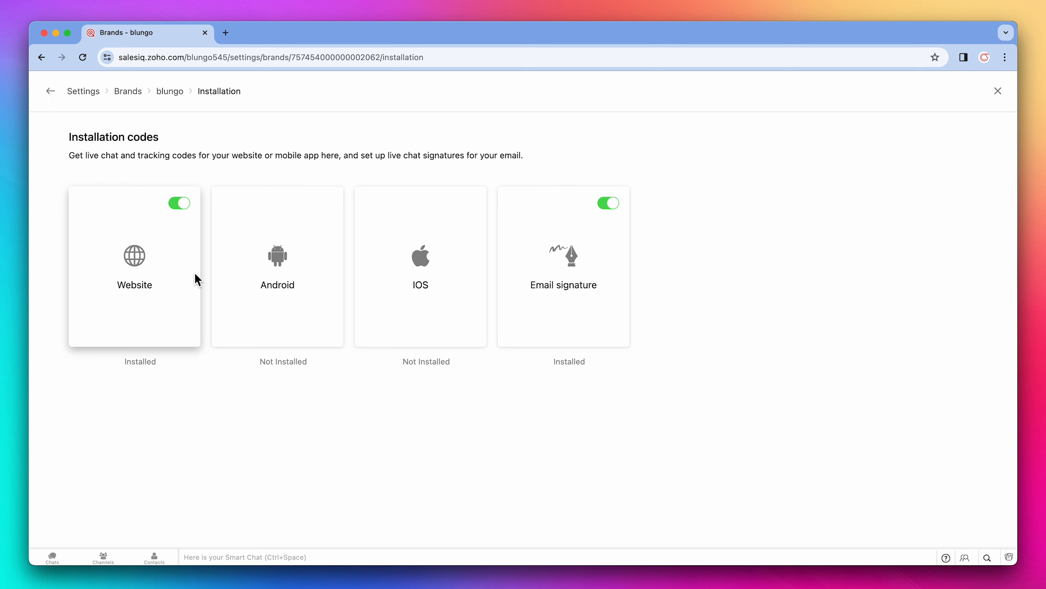
pyautogui.click(178, 270)
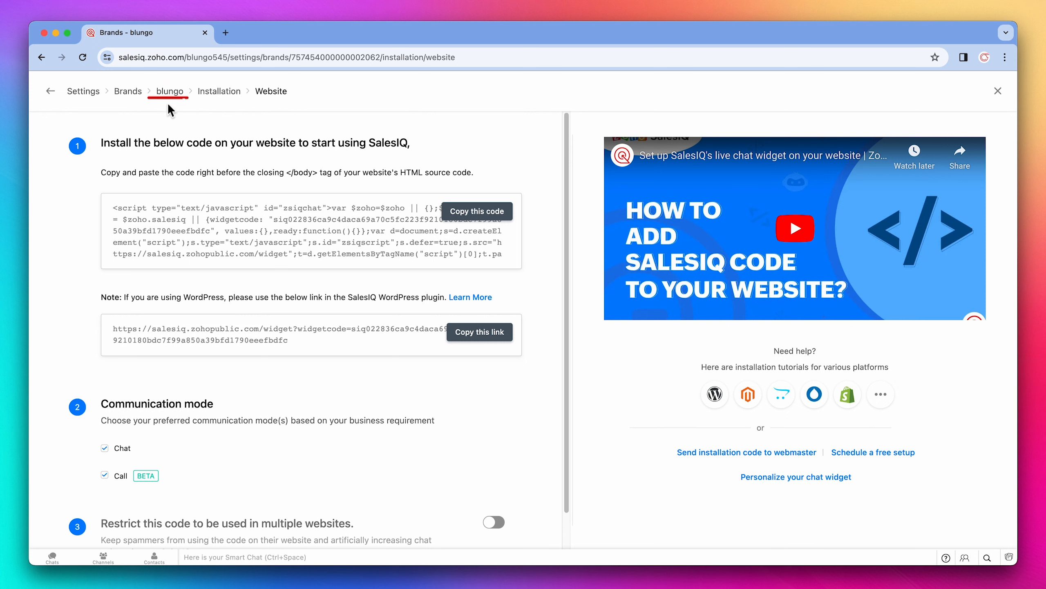
pyautogui.click(170, 92)
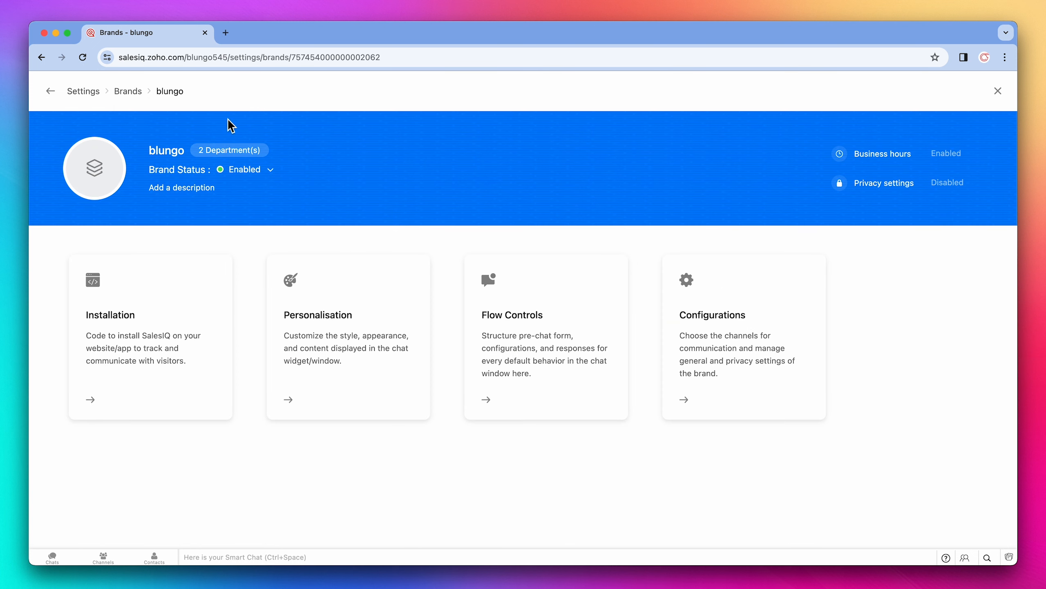
# Step: Browse the brand's Personalisation sections: Homepage, Stickers, Appearance and Knowledge base, then go back to the brand
pyautogui.click(335, 282)
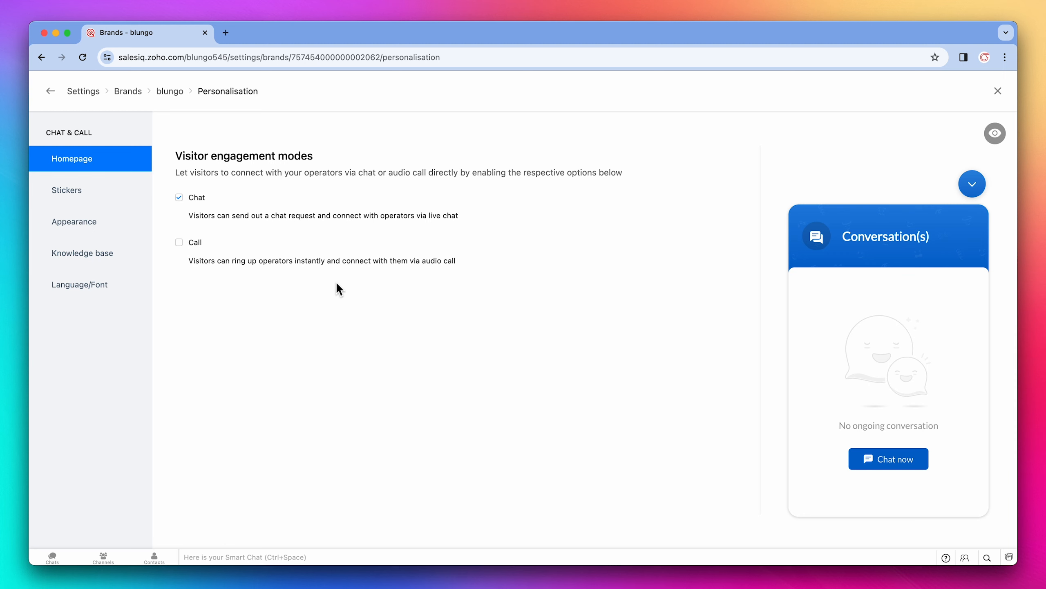
pyautogui.click(128, 198)
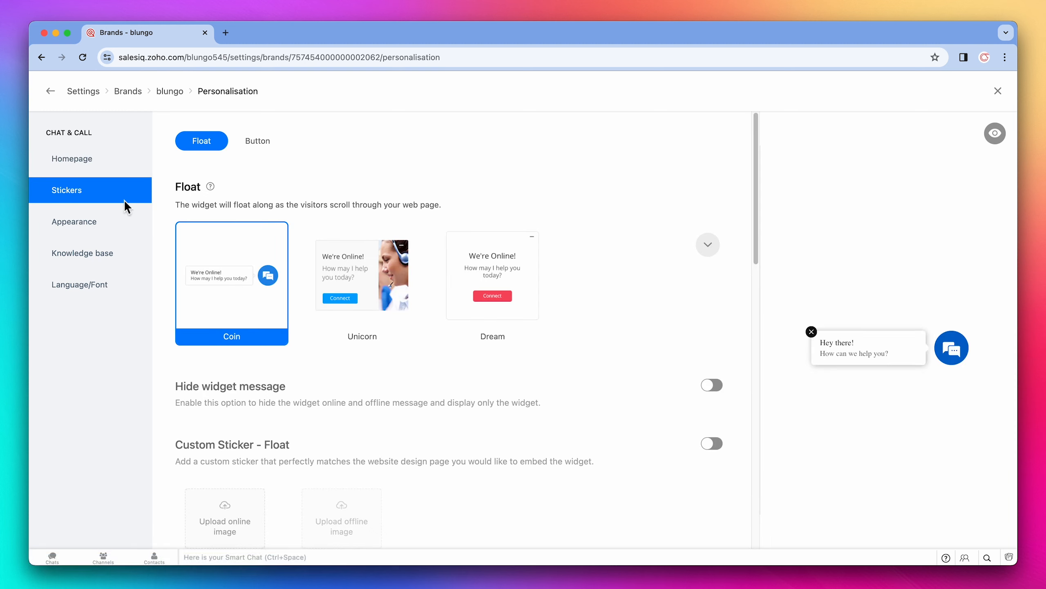
pyautogui.click(120, 224)
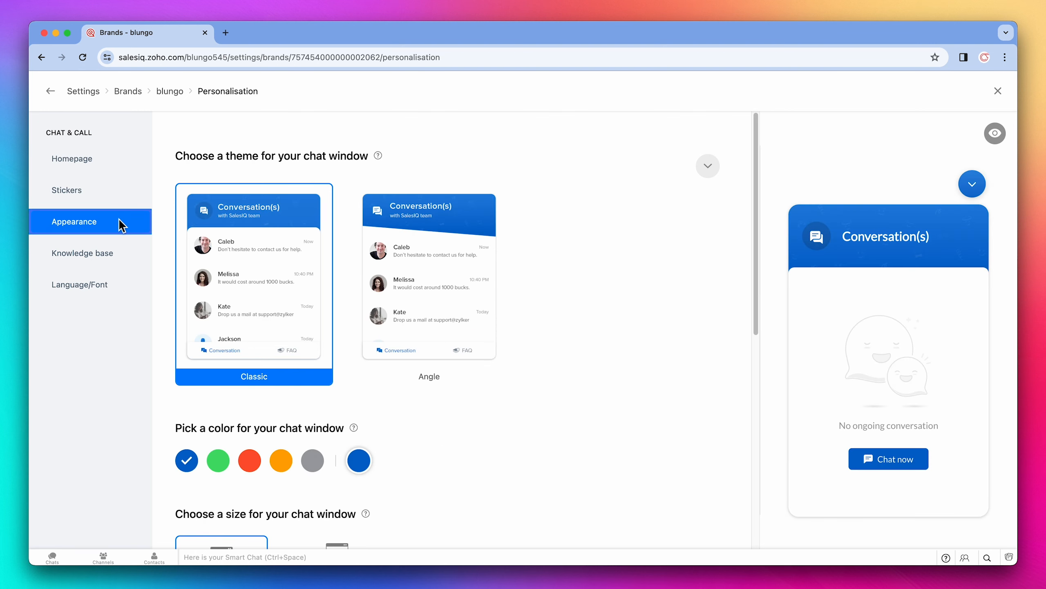
pyautogui.click(122, 253)
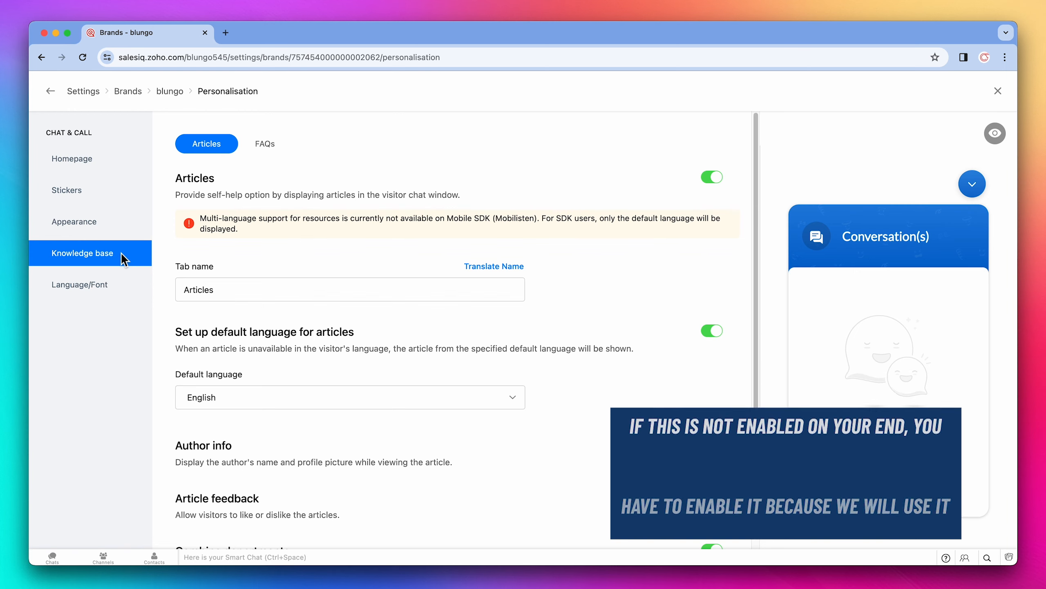
pyautogui.click(176, 94)
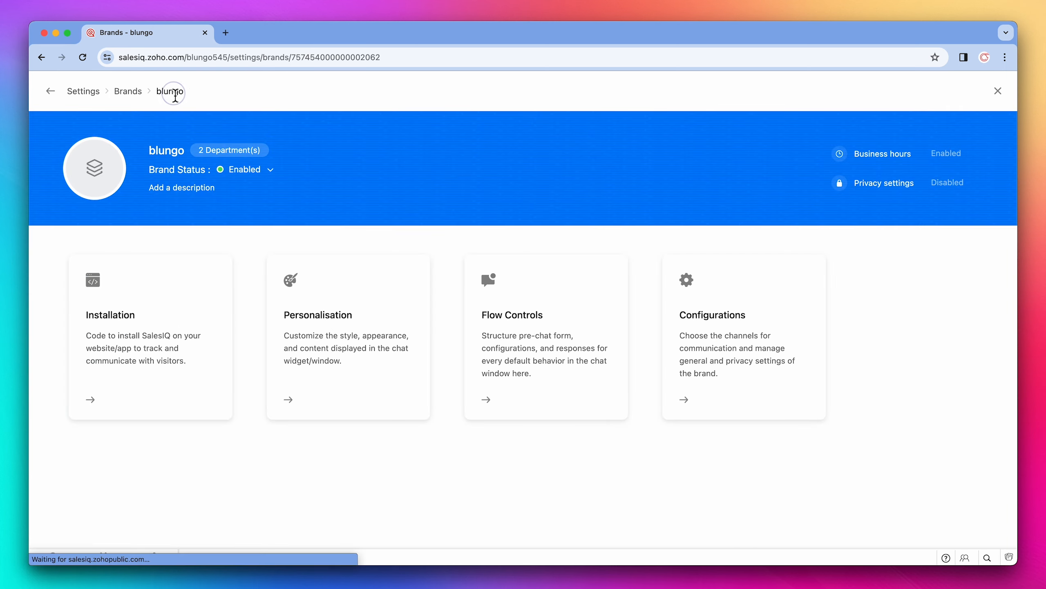
# Step: In Flow Controls, change the online Name field's display name to "What's your name?" and save it
pyautogui.click(521, 298)
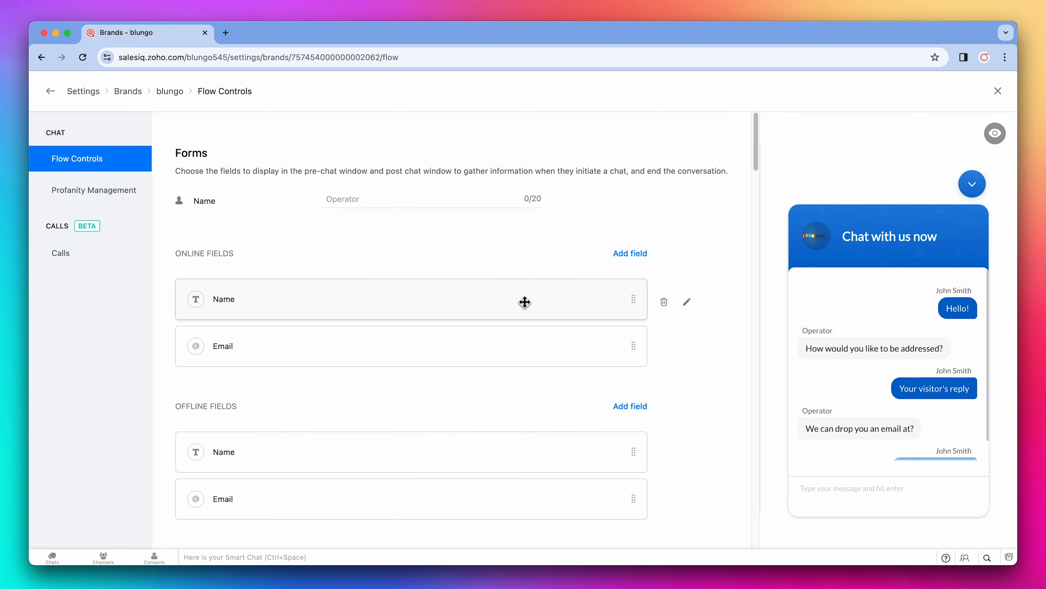
pyautogui.scroll(-2, 524, 303)
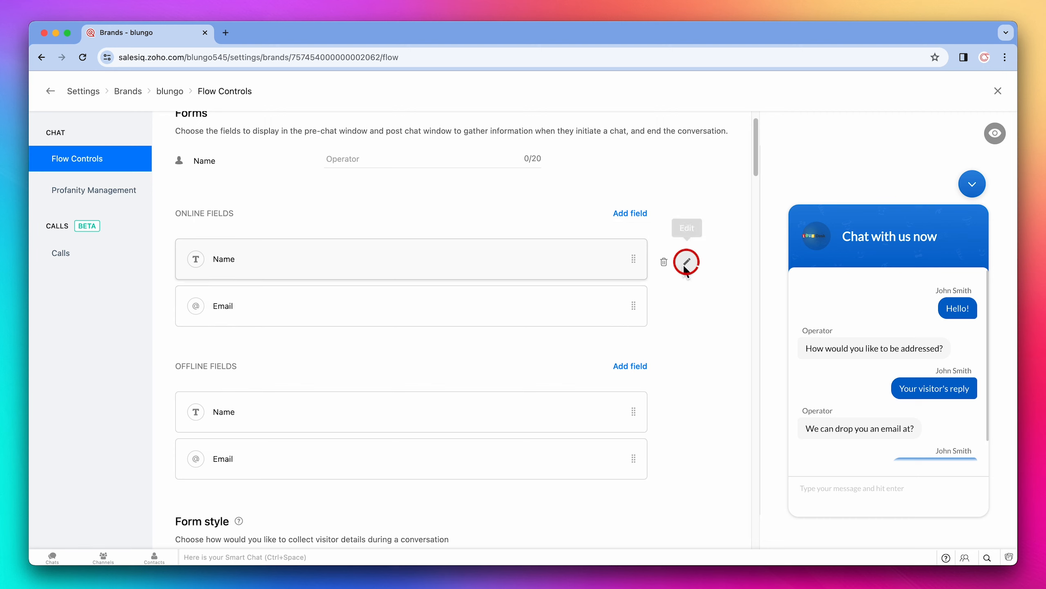
pyautogui.click(686, 262)
pyautogui.write('What')
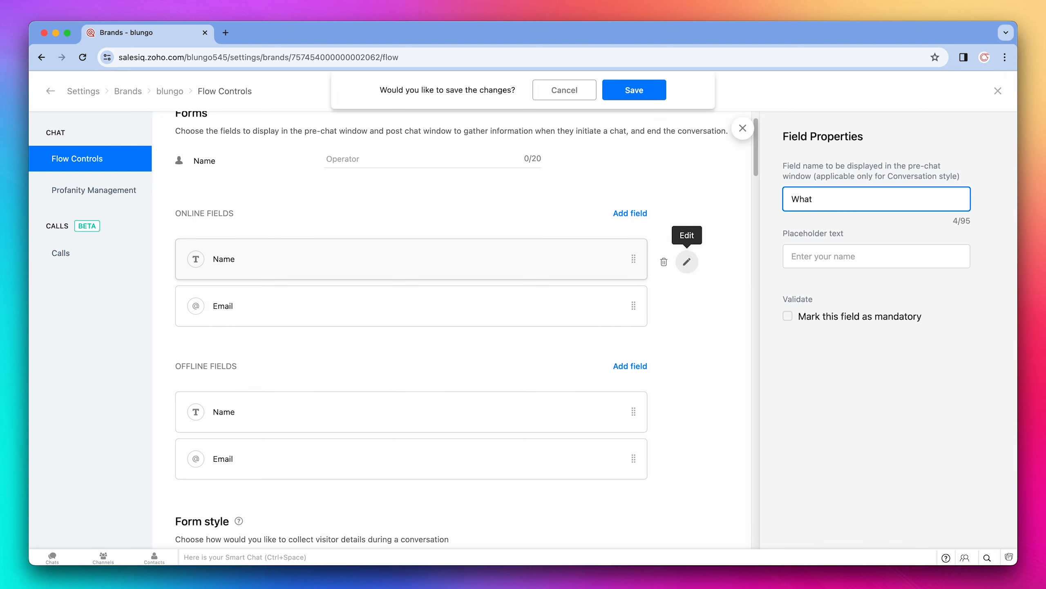
pyautogui.write("'s your name?")
pyautogui.click(652, 96)
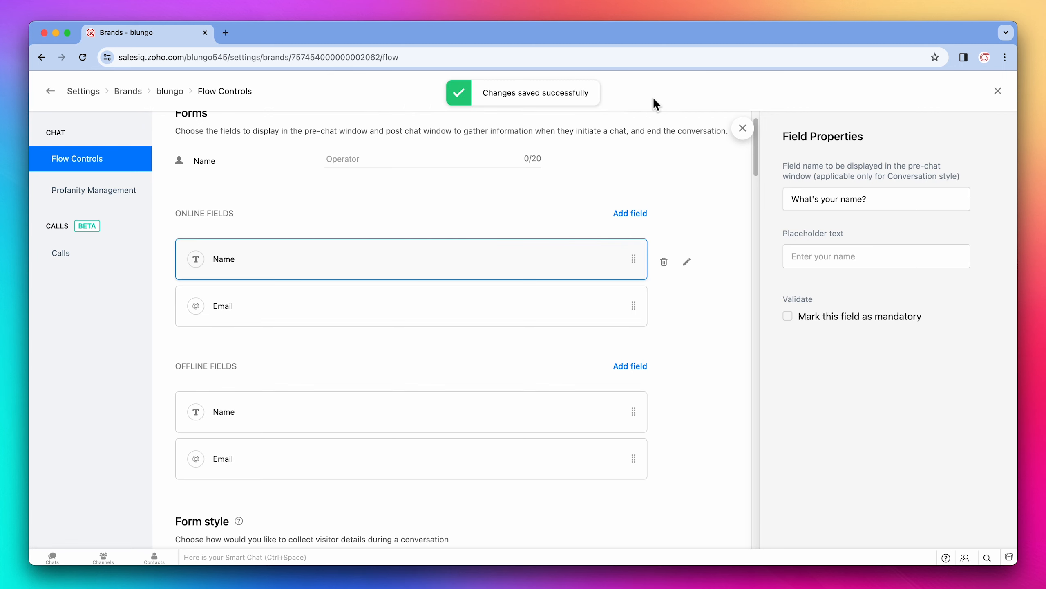
pyautogui.click(738, 133)
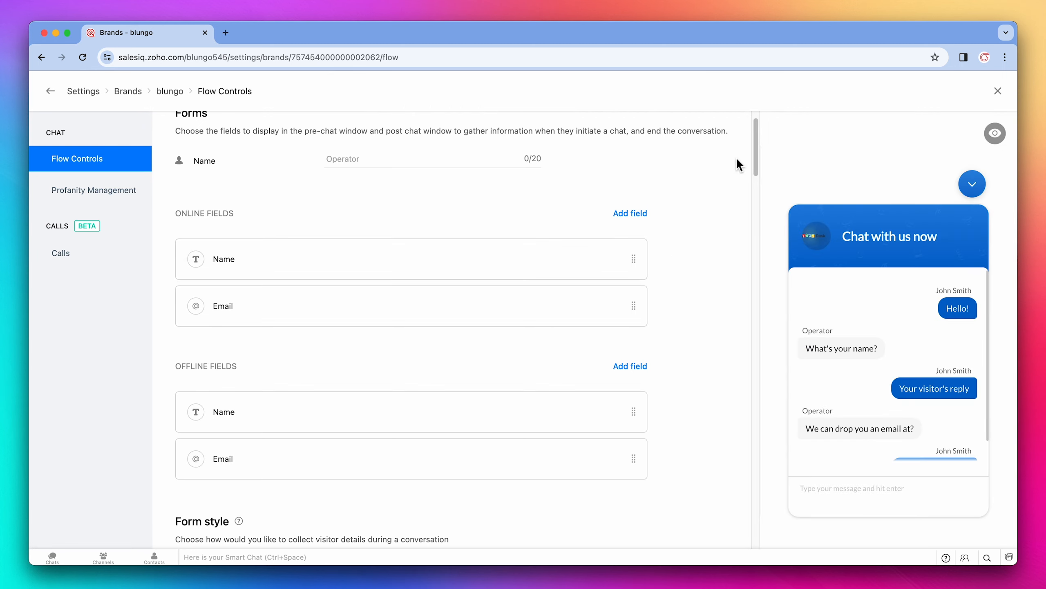
# Step: Scroll through the remaining Flow Controls settings, then return to the brand overview
pyautogui.scroll(-6, 737, 157)
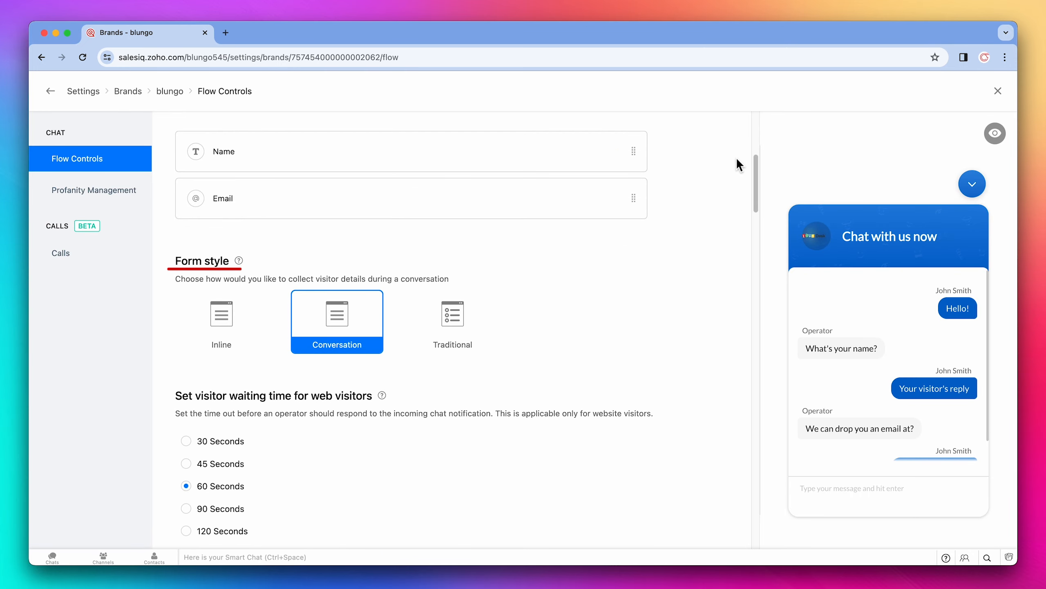
pyautogui.scroll(-9, 736, 157)
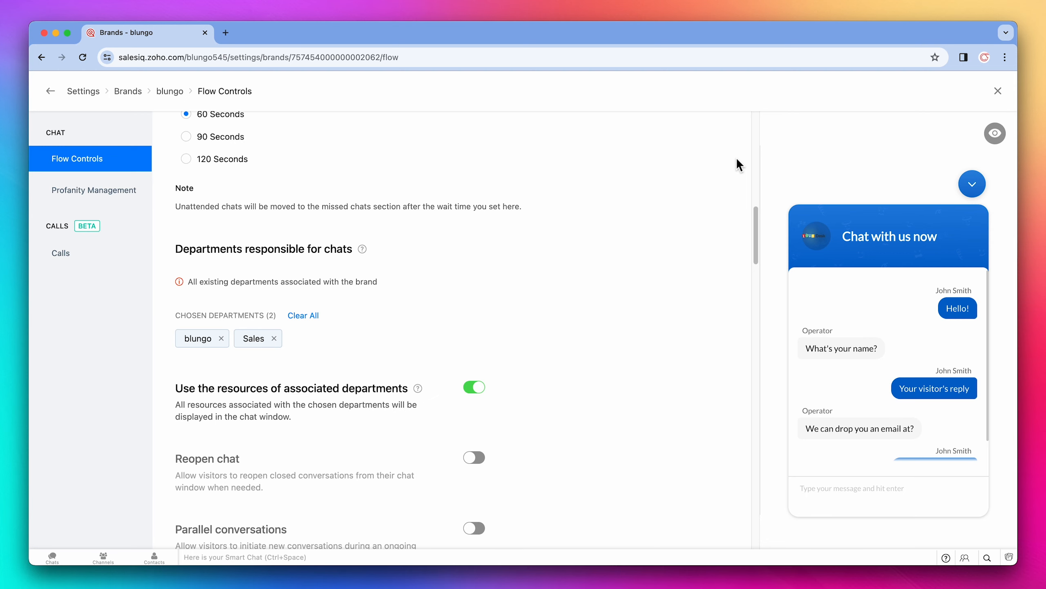
pyautogui.scroll(-8, 737, 163)
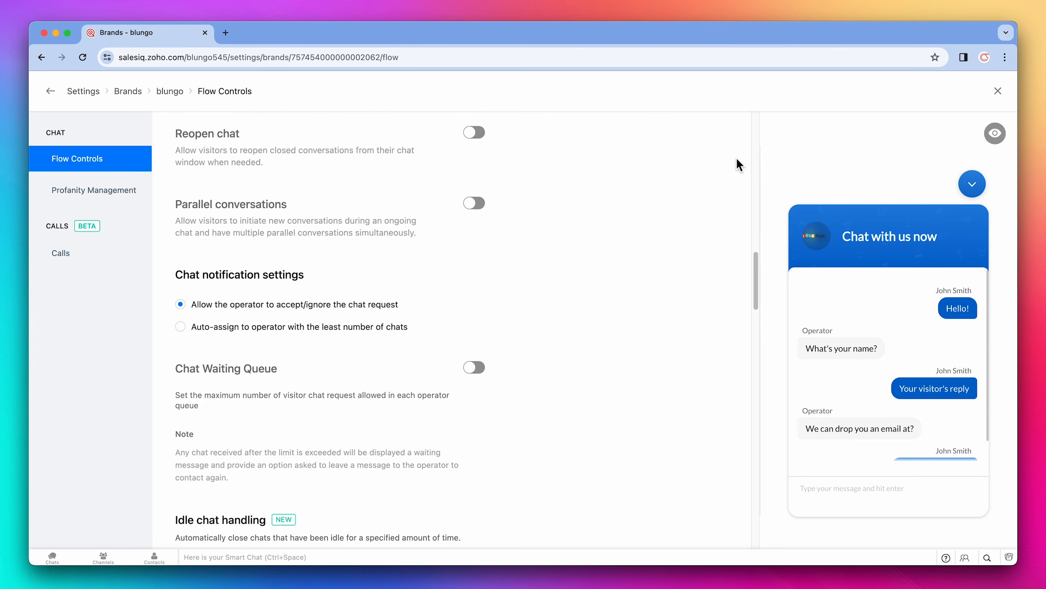
pyautogui.scroll(-10, 736, 163)
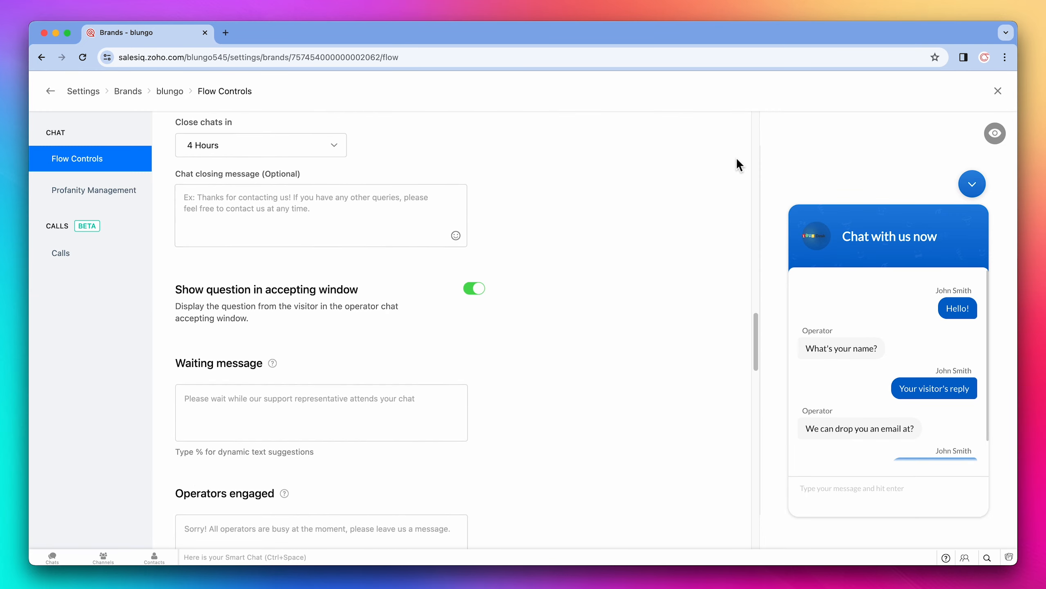
pyautogui.scroll(-4, 736, 161)
pyautogui.scroll(-5, 737, 161)
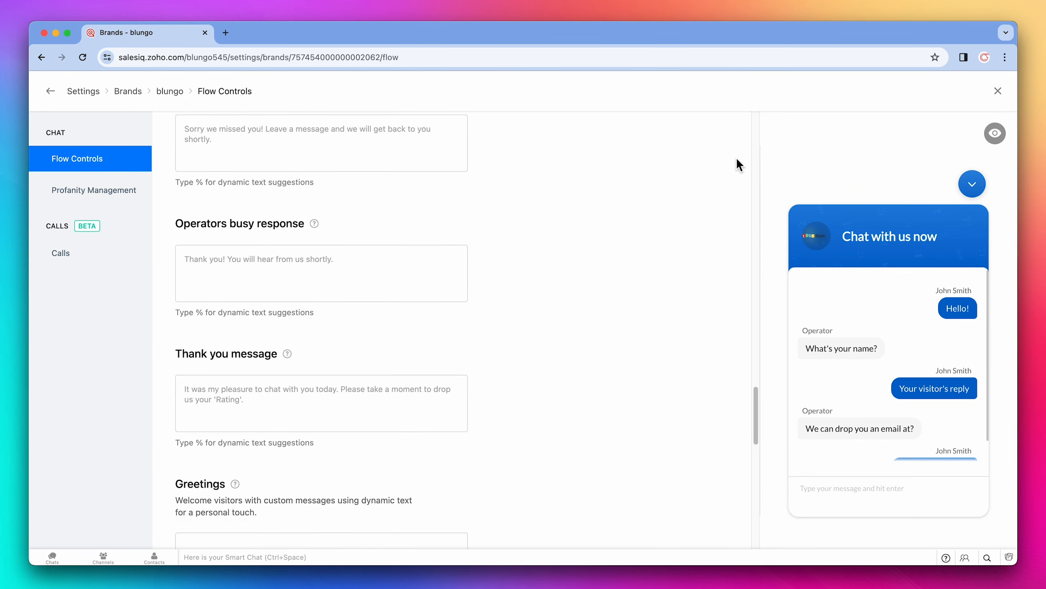
pyautogui.scroll(-12, 737, 160)
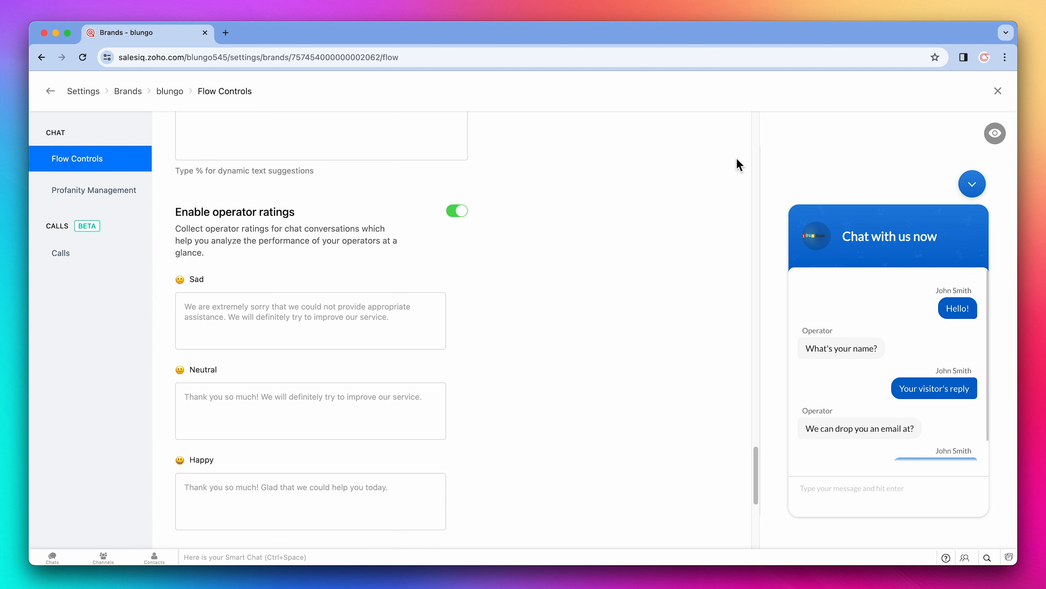
pyautogui.click(172, 92)
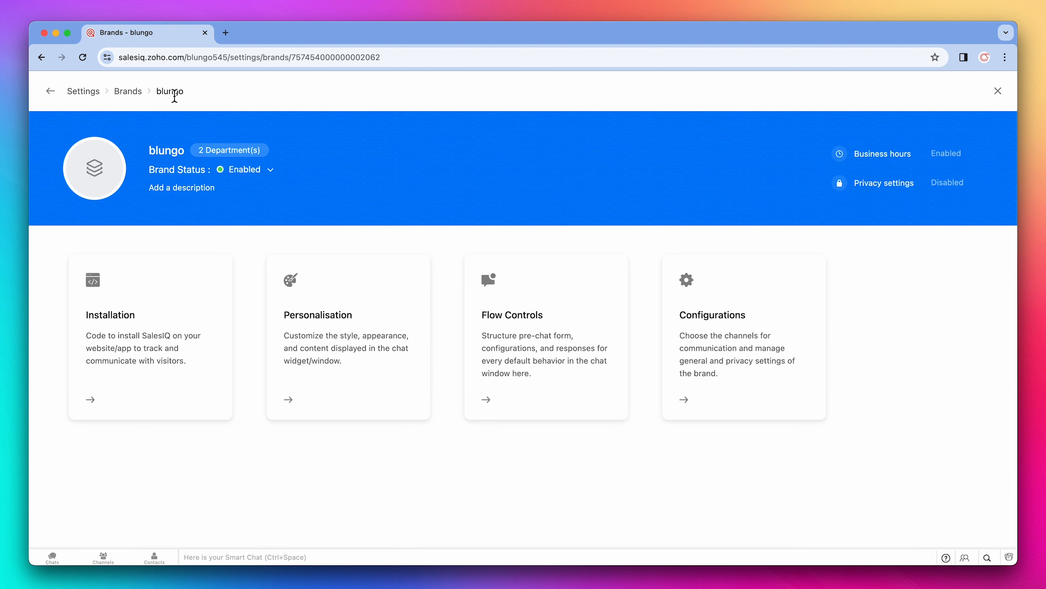
# Step: Open the brand's Configurations, review the General options, and switch to the Channels section
pyautogui.click(687, 289)
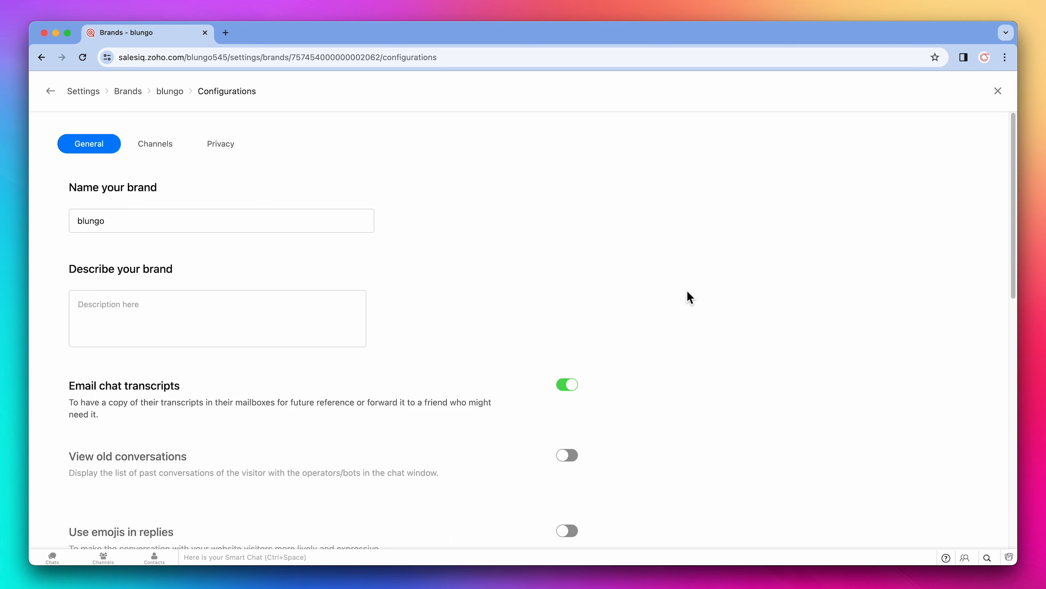
pyautogui.scroll(-5, 688, 293)
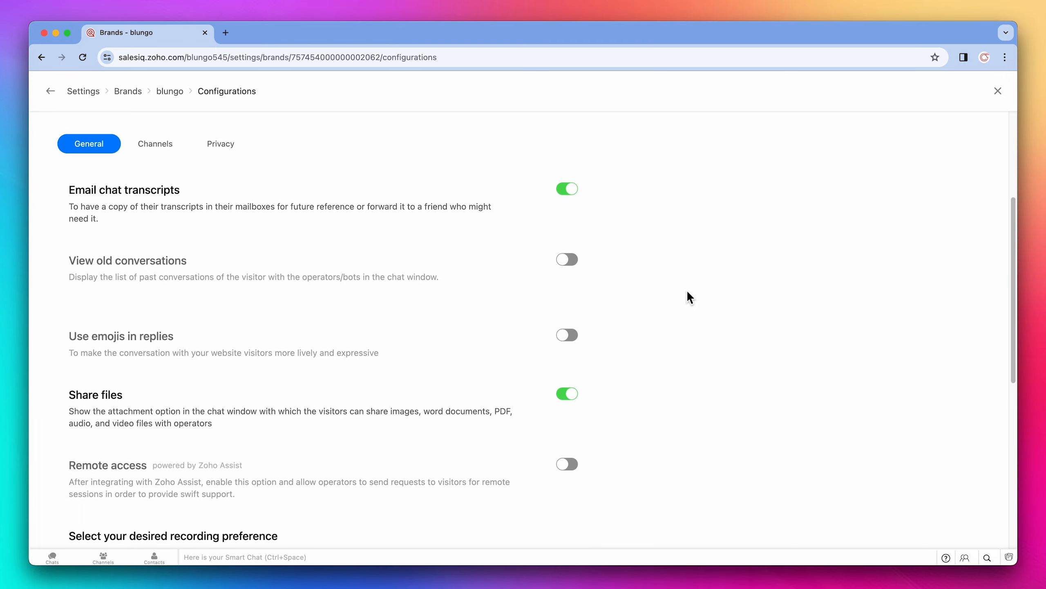
pyautogui.scroll(-10, 688, 292)
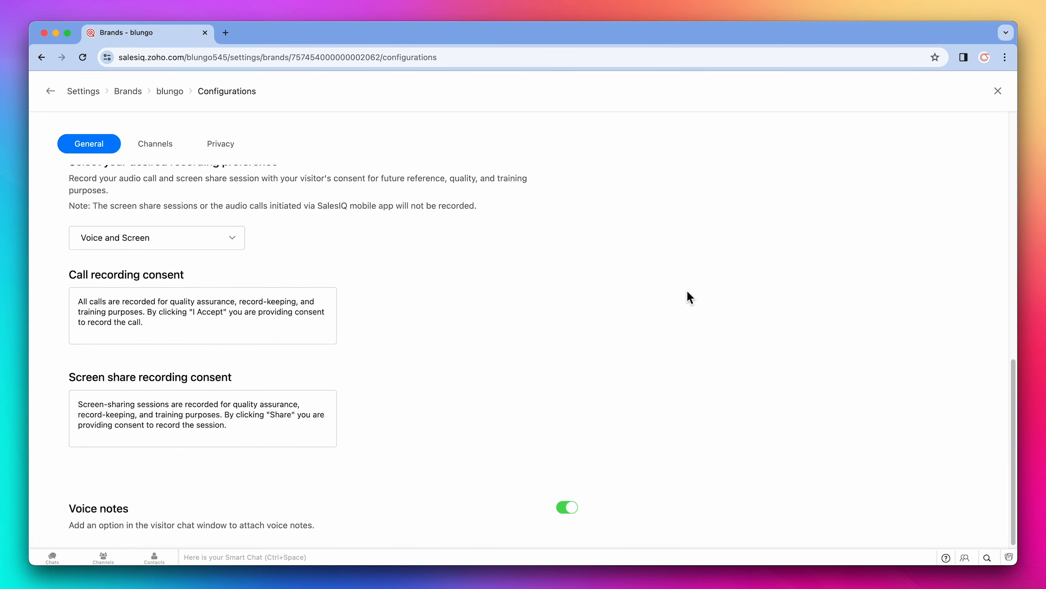
pyautogui.click(169, 145)
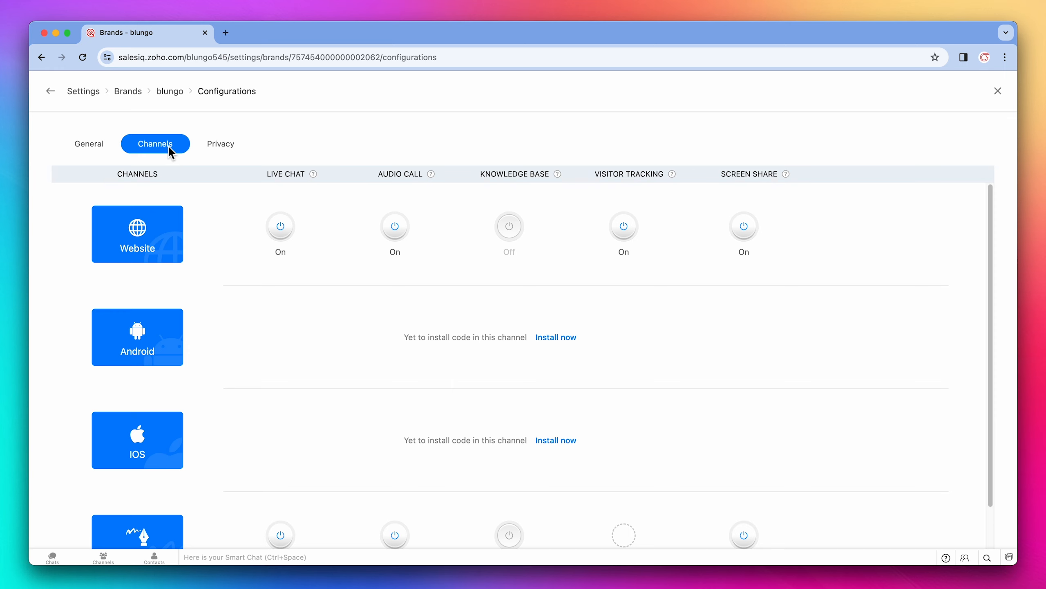
# Step: Open the Privacy section of the brand's Configurations, then return to the Settings home
pyautogui.click(217, 147)
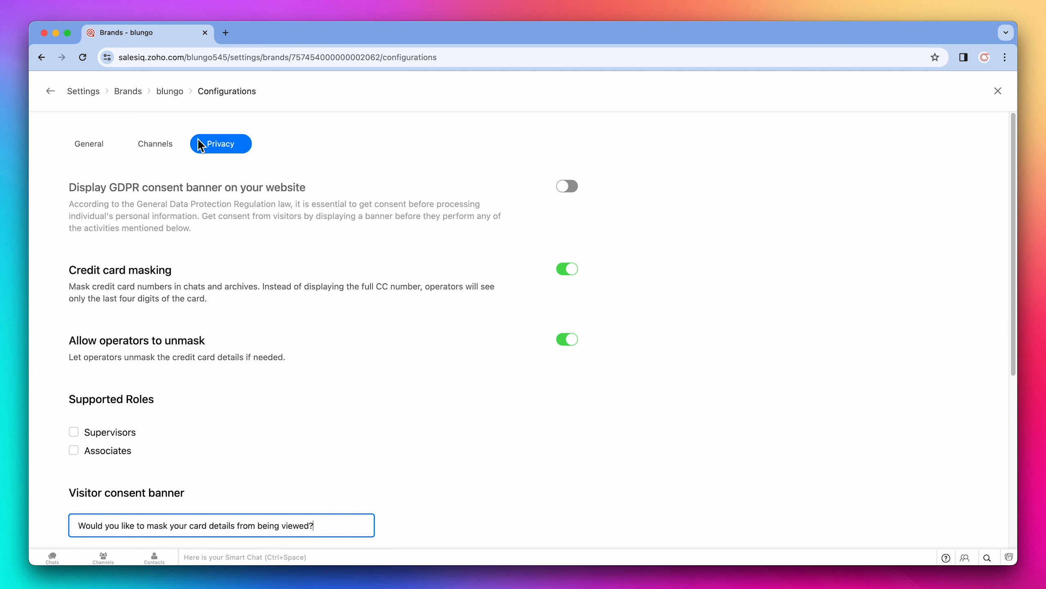
pyautogui.click(98, 99)
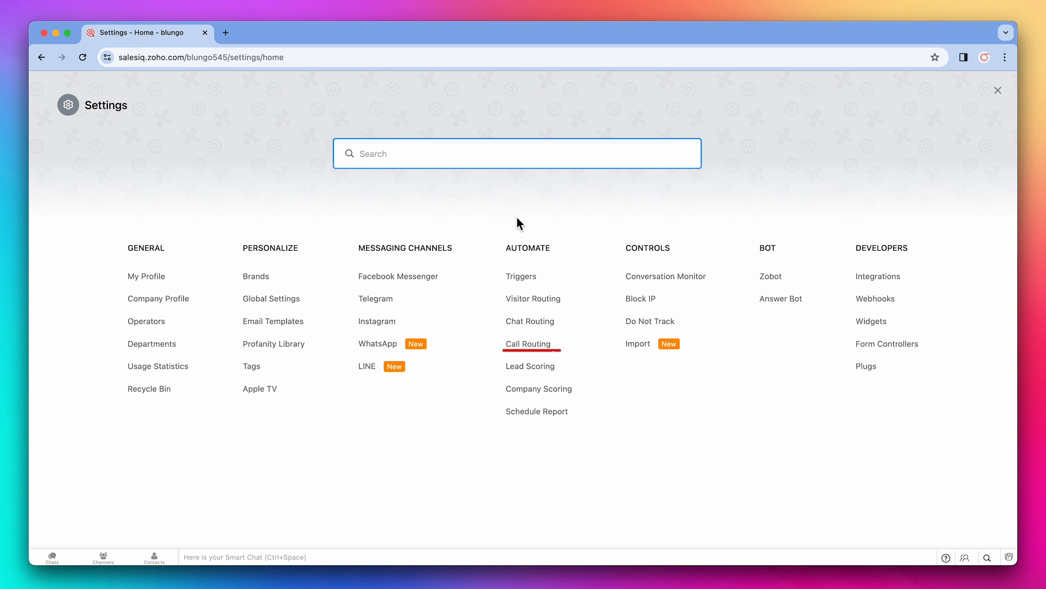
# Step: Add a Chat Routing rule whose audience criterion is current page URL contains "support"
pyautogui.click(533, 320)
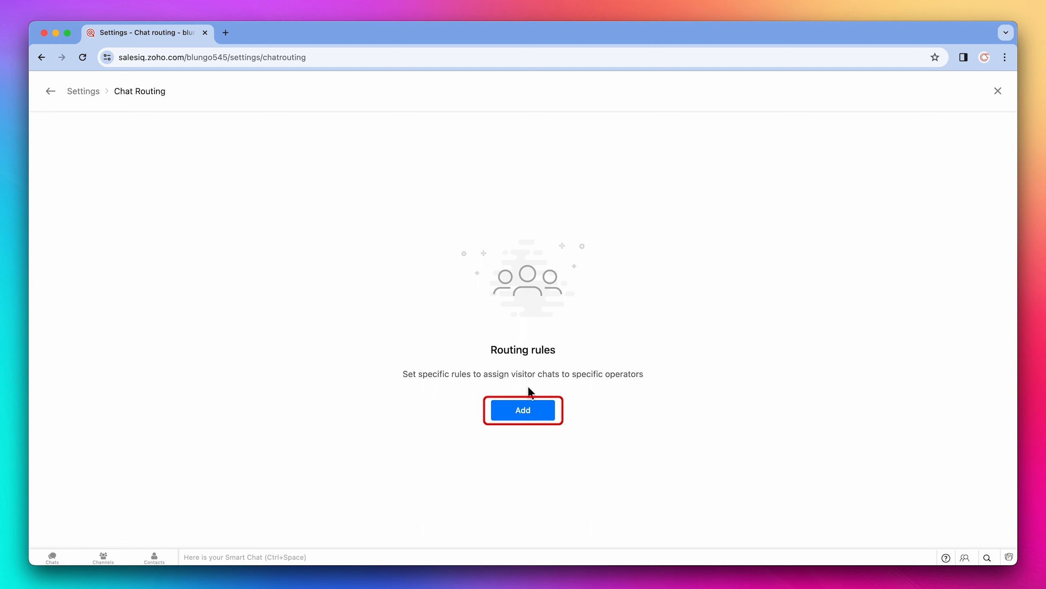
pyautogui.click(524, 410)
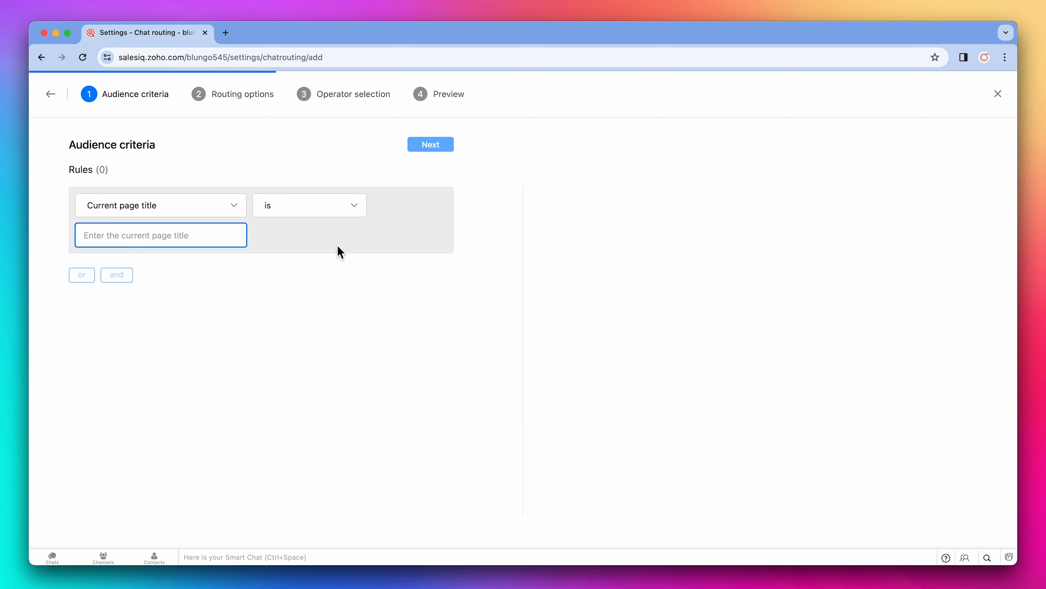
pyautogui.click(243, 206)
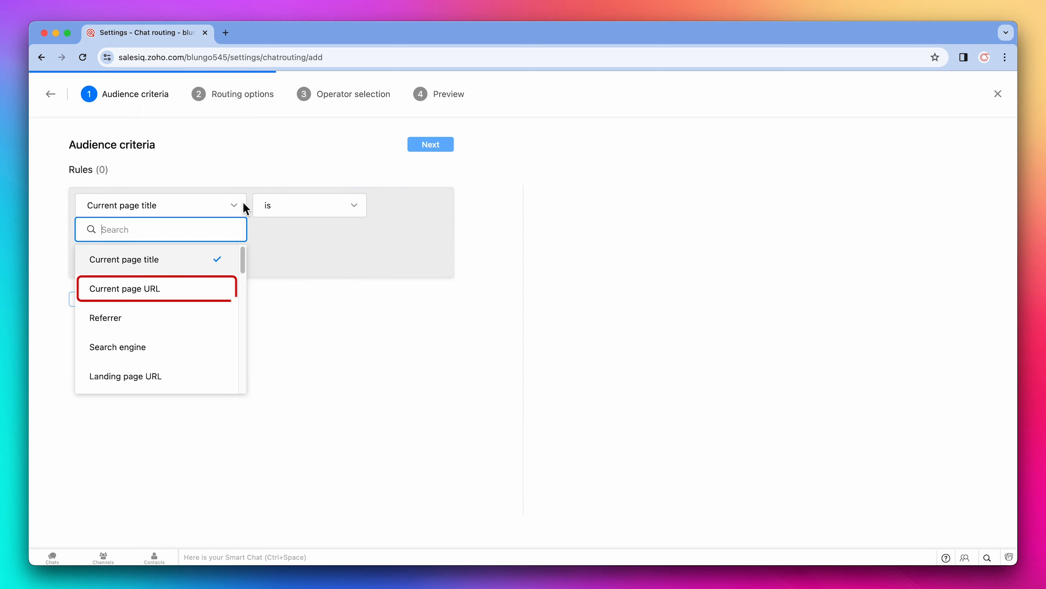
pyautogui.click(180, 291)
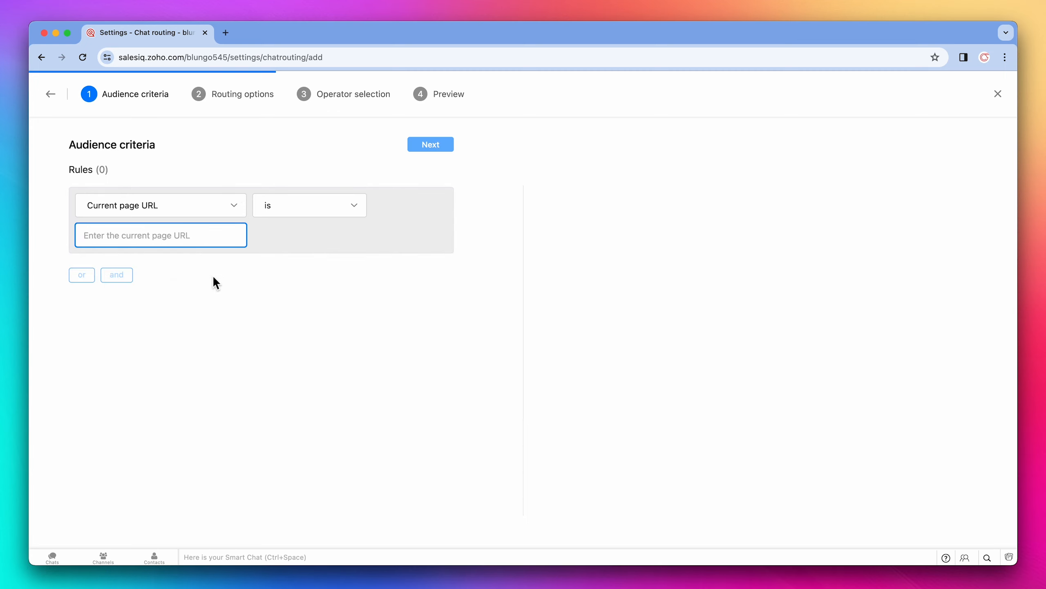
pyautogui.click(287, 213)
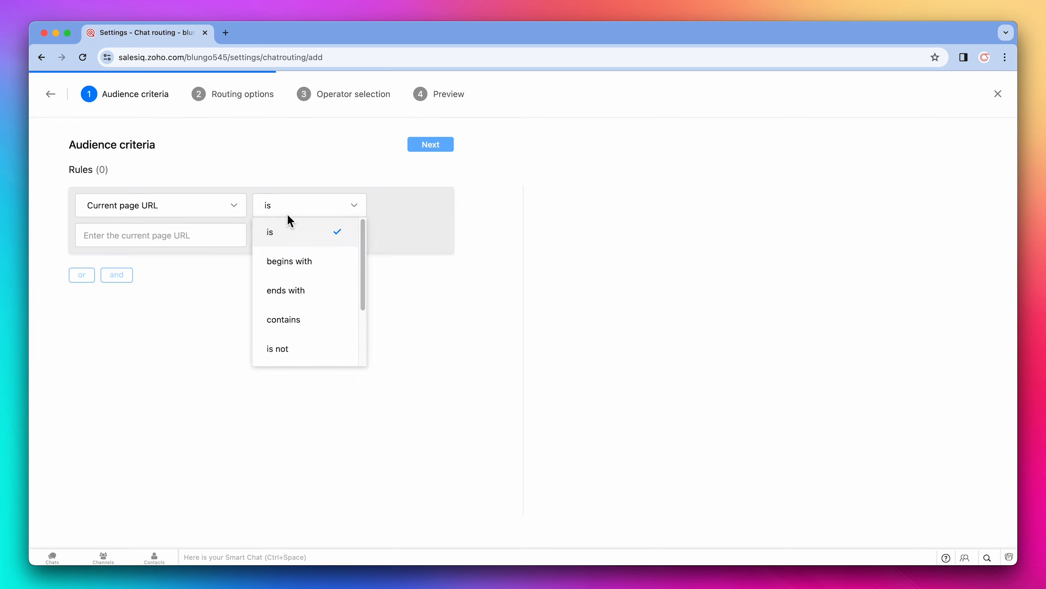
pyautogui.click(277, 317)
pyautogui.write('su')
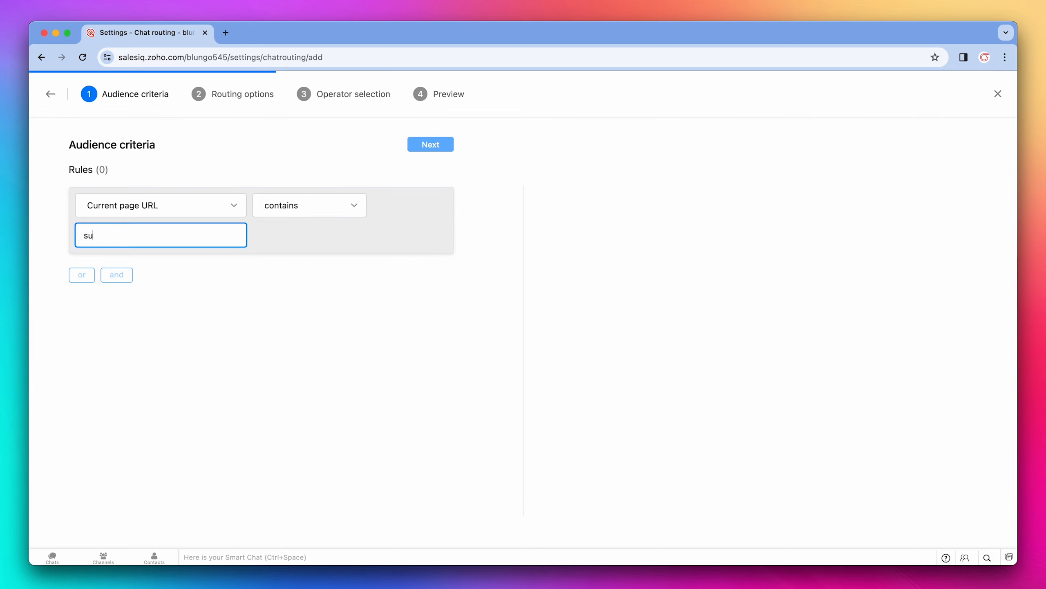
pyautogui.write('pport')
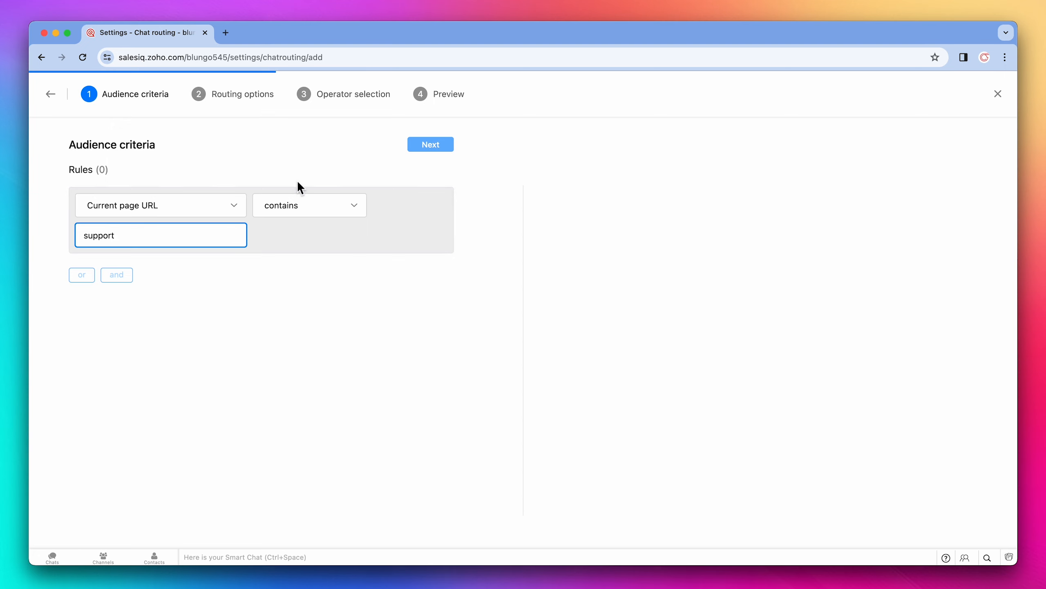
pyautogui.click(298, 181)
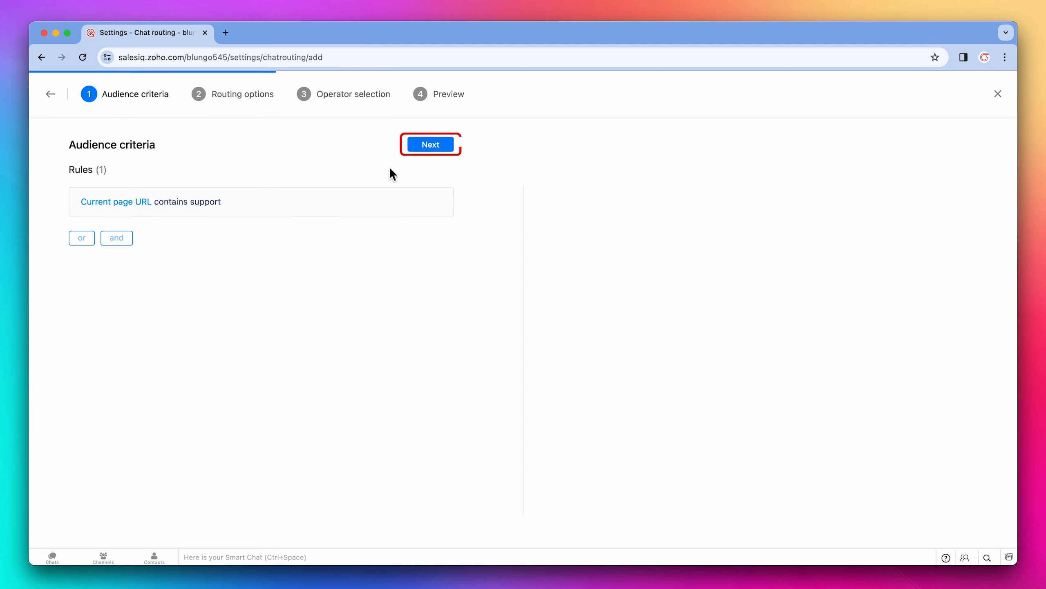
pyautogui.click(430, 147)
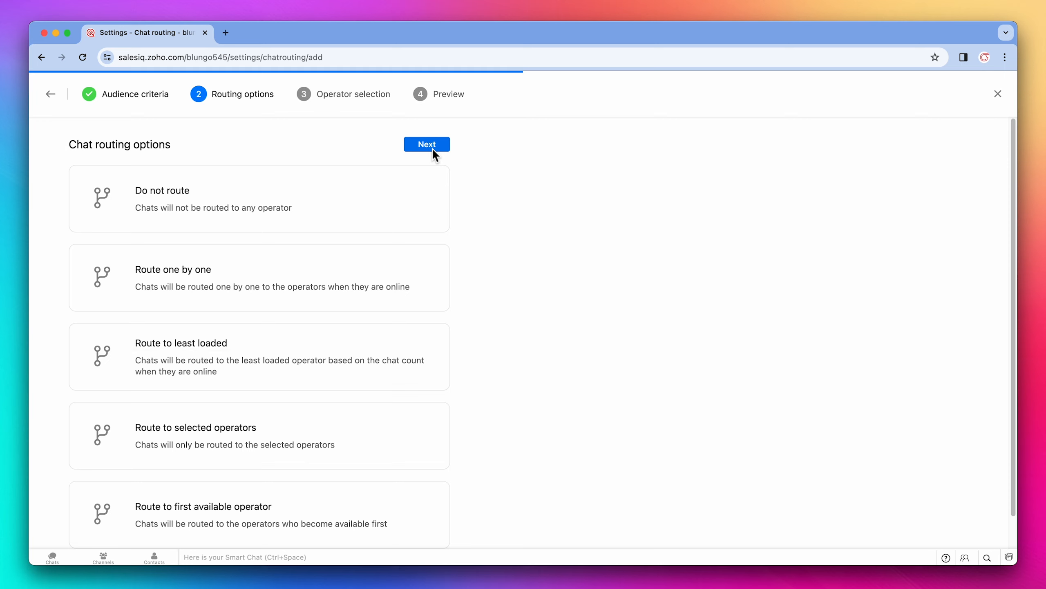
# Step: Set the routing option to Route to selected operators and select the only listed operator
pyautogui.click(302, 410)
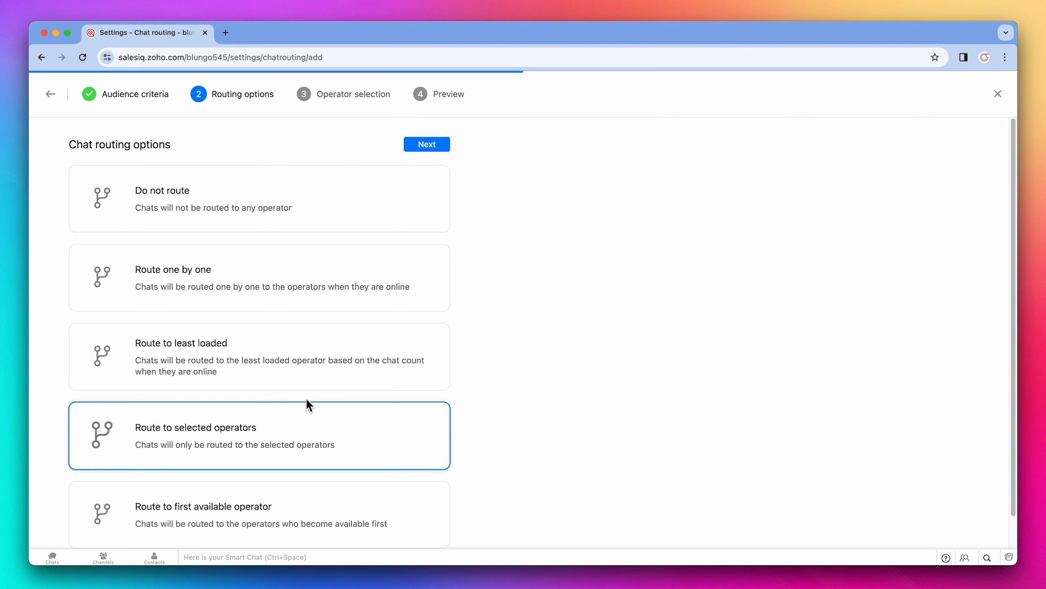
pyautogui.click(430, 147)
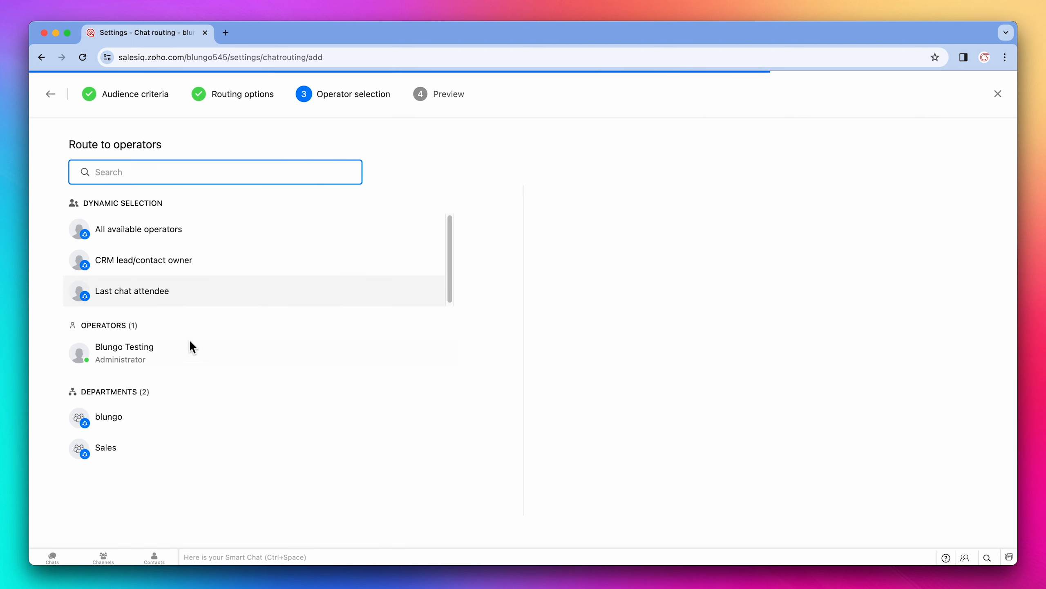
pyautogui.click(174, 351)
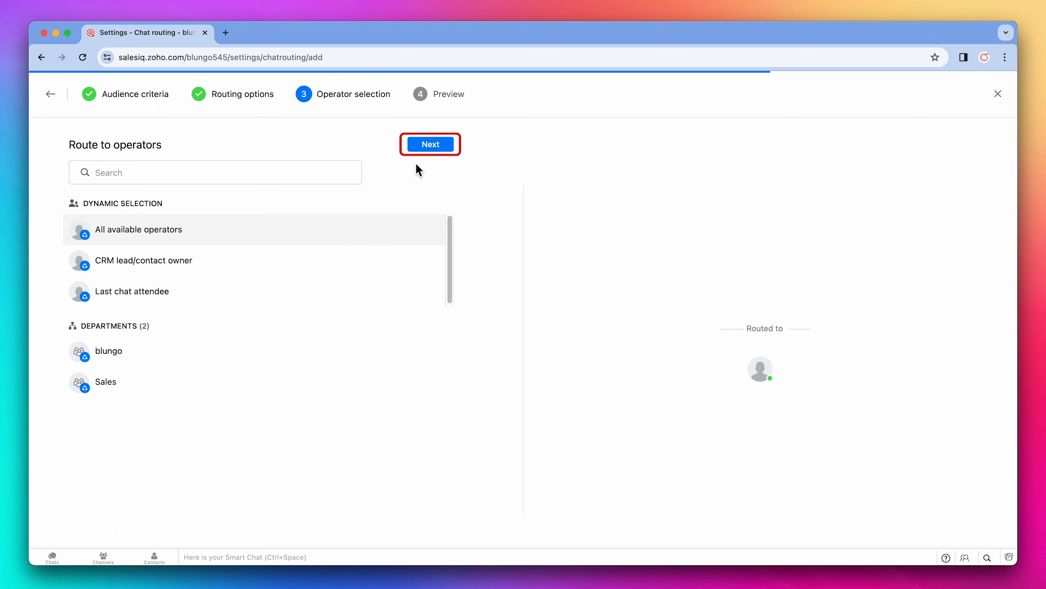
pyautogui.click(431, 148)
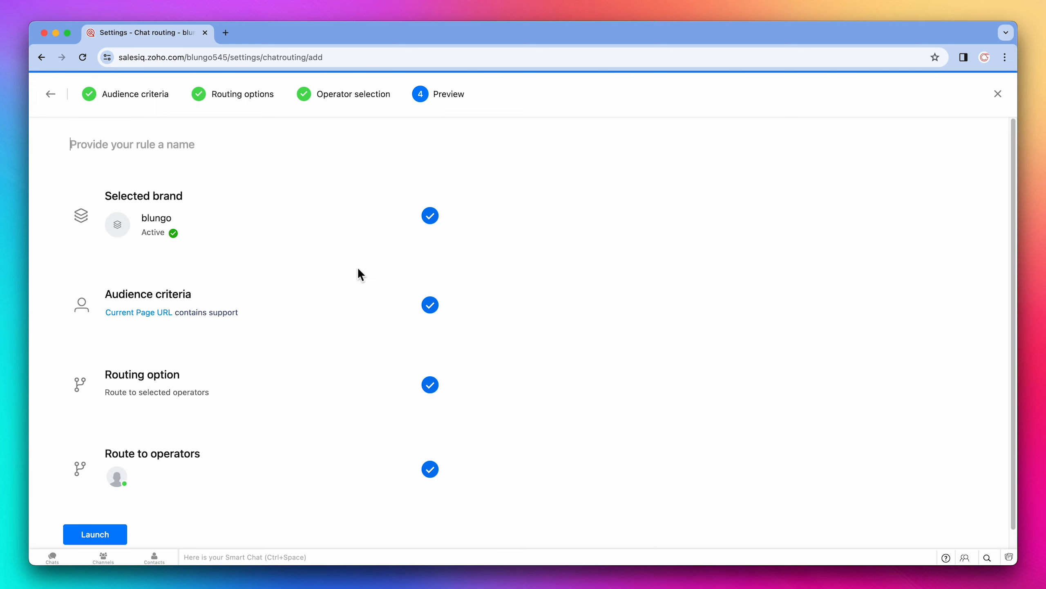
# Step: Name the routing rule "Support chats", launch it, and go back to Settings
pyautogui.click(104, 531)
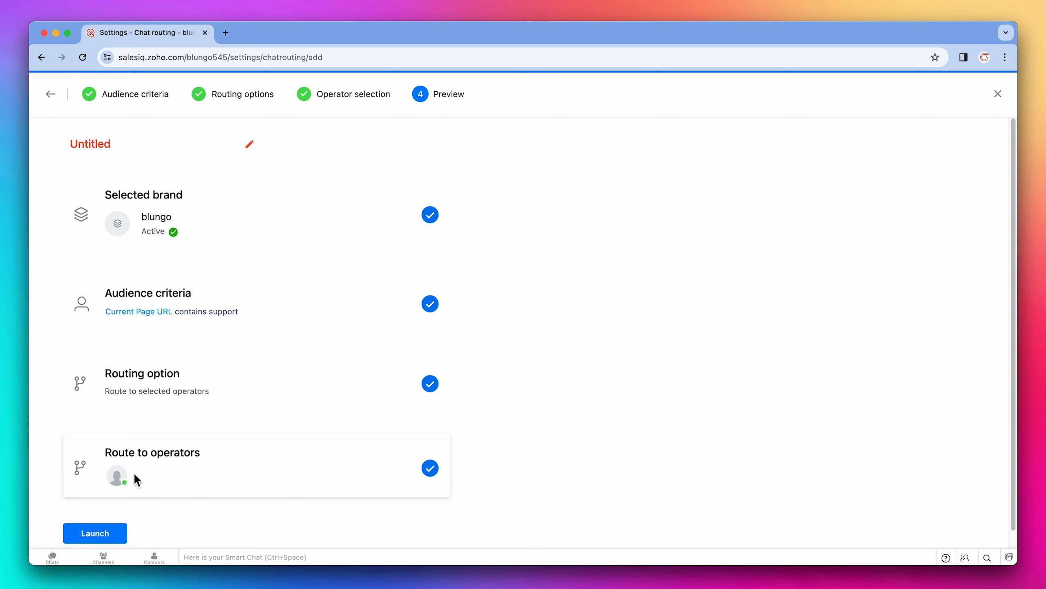
pyautogui.click(250, 145)
pyautogui.write('Support chats')
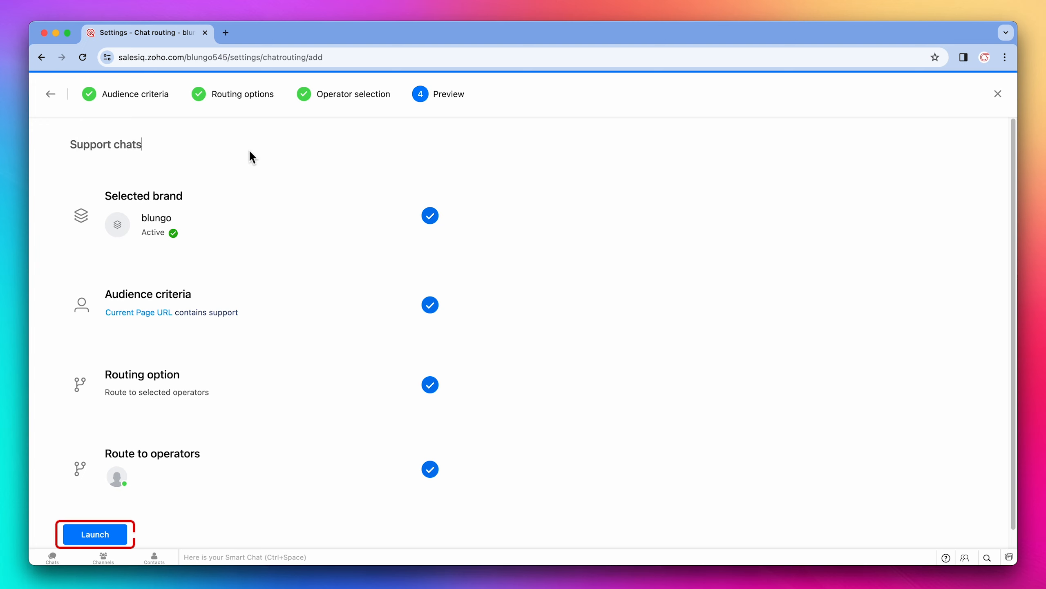
pyautogui.click(100, 531)
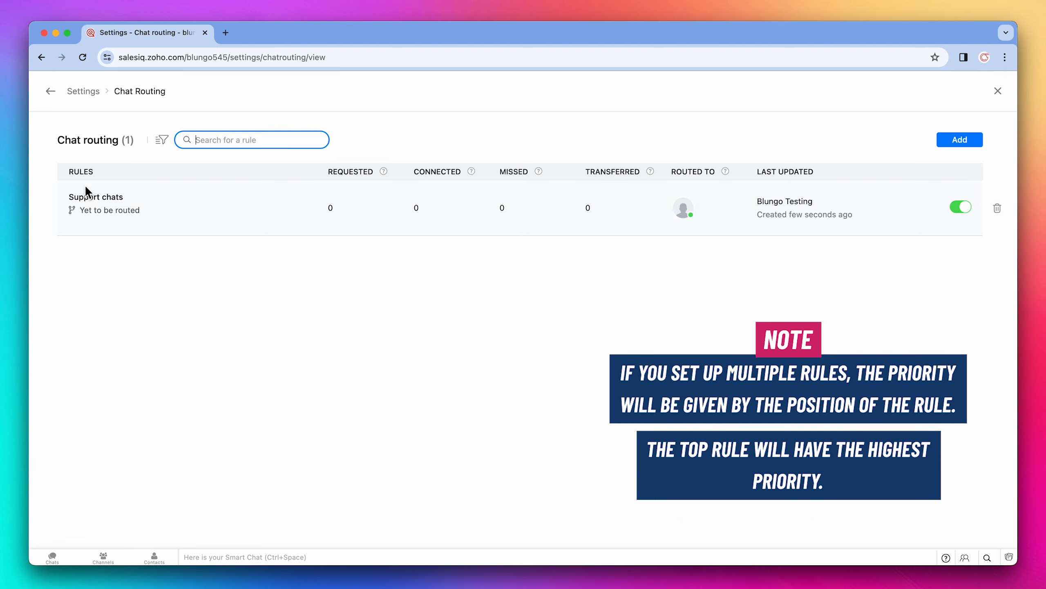
pyautogui.click(85, 93)
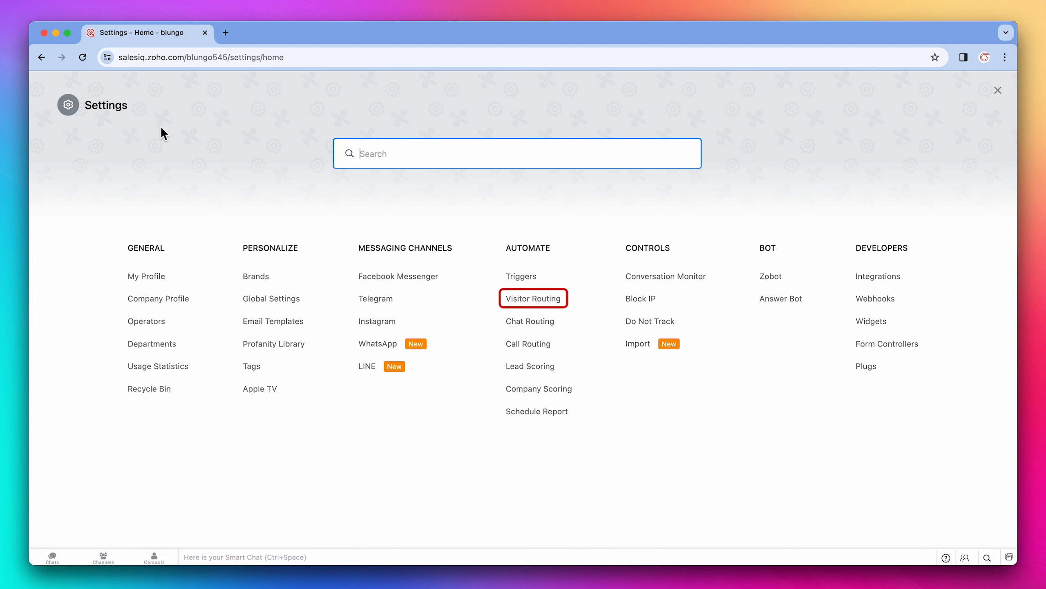